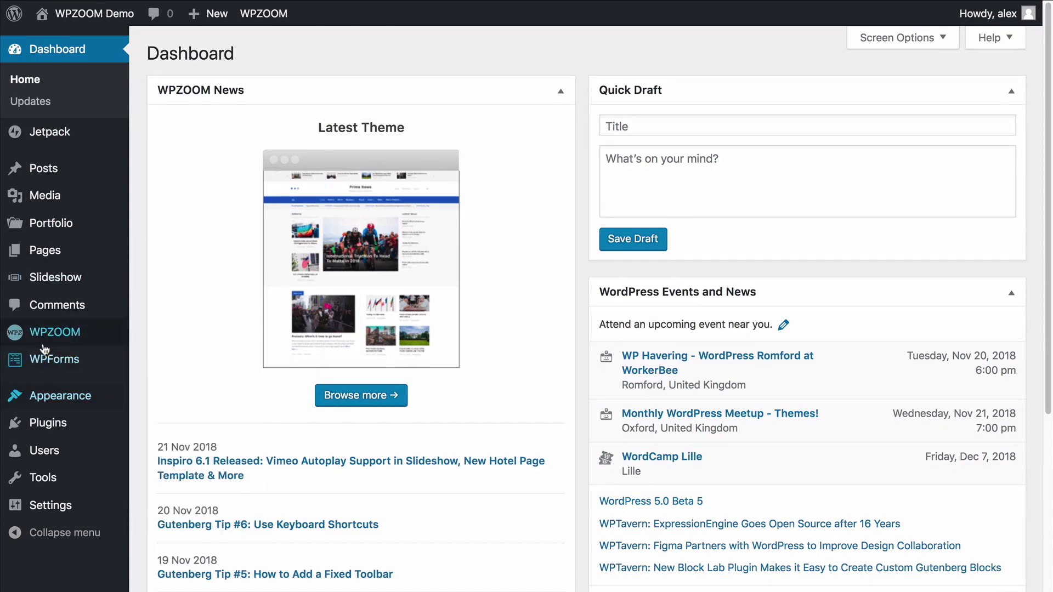
Go to WPZOOM Theme Options and open the Import/Export Demo Content loader
{"action": "mouse_move", "coordinate": [45, 349]}
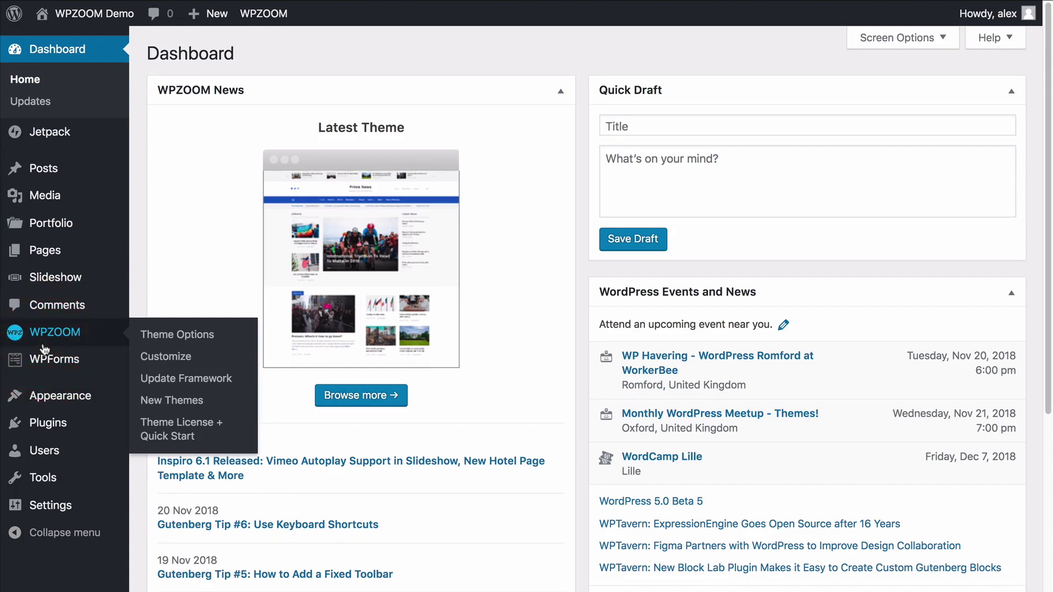
{"action": "left_click", "coordinate": [165, 335]}
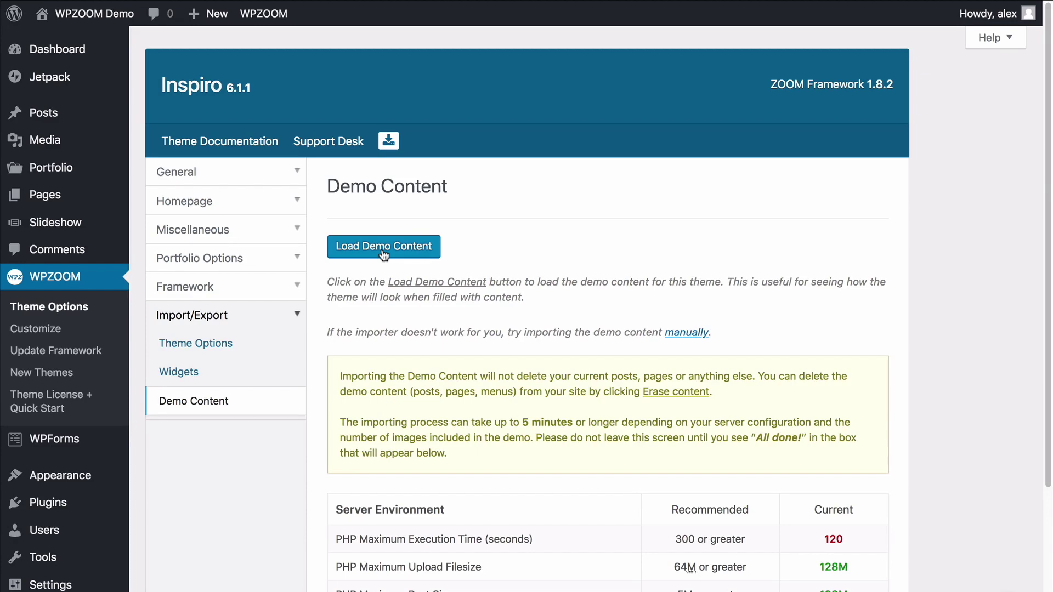
{"action": "left_click", "coordinate": [383, 248]}
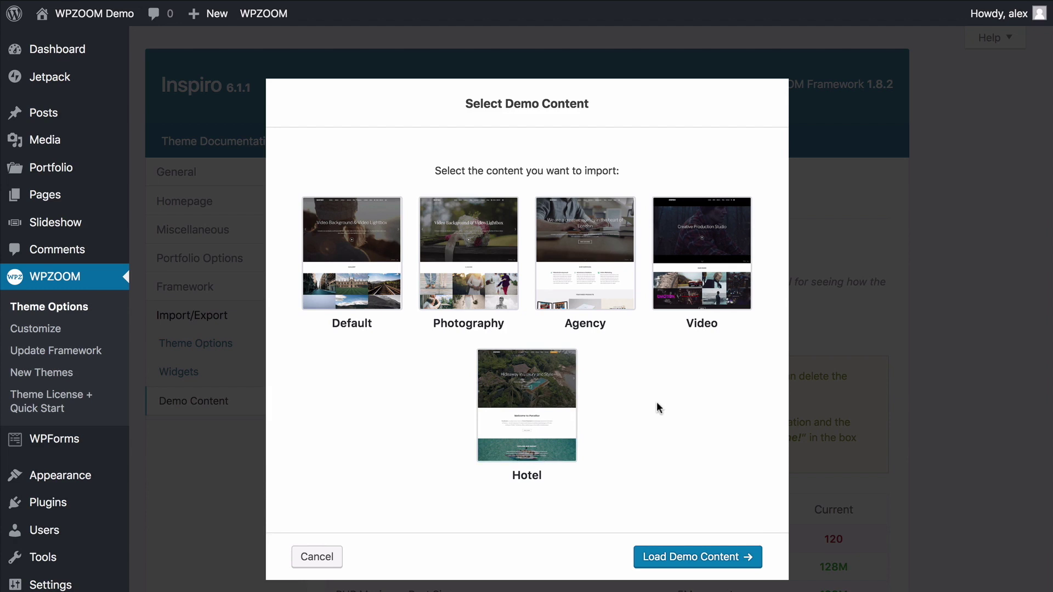
Choose the Video demo and load its content into the site
{"action": "left_click", "coordinate": [706, 235]}
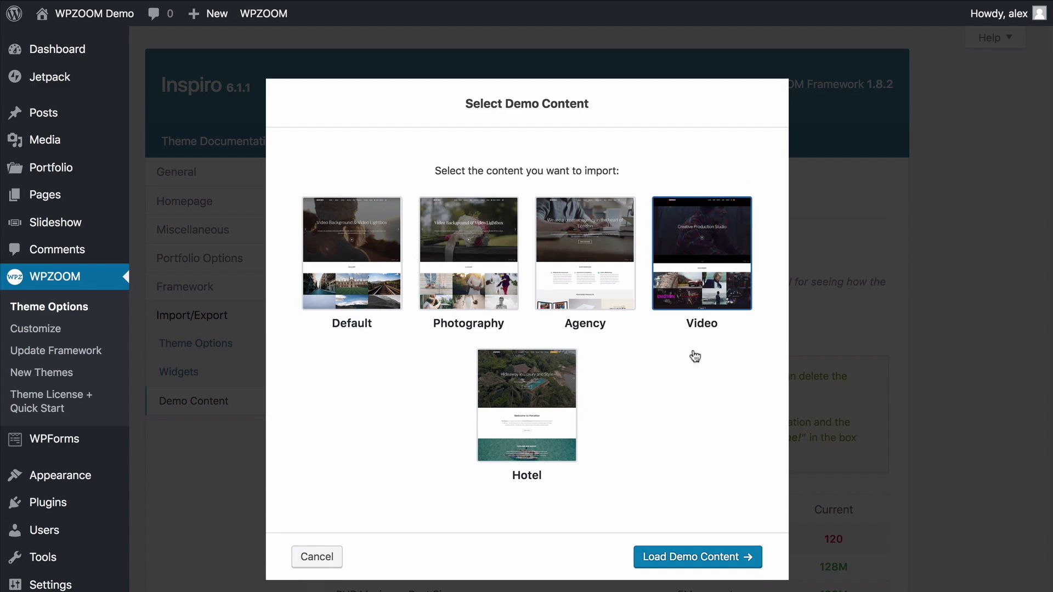
{"action": "left_click", "coordinate": [669, 560]}
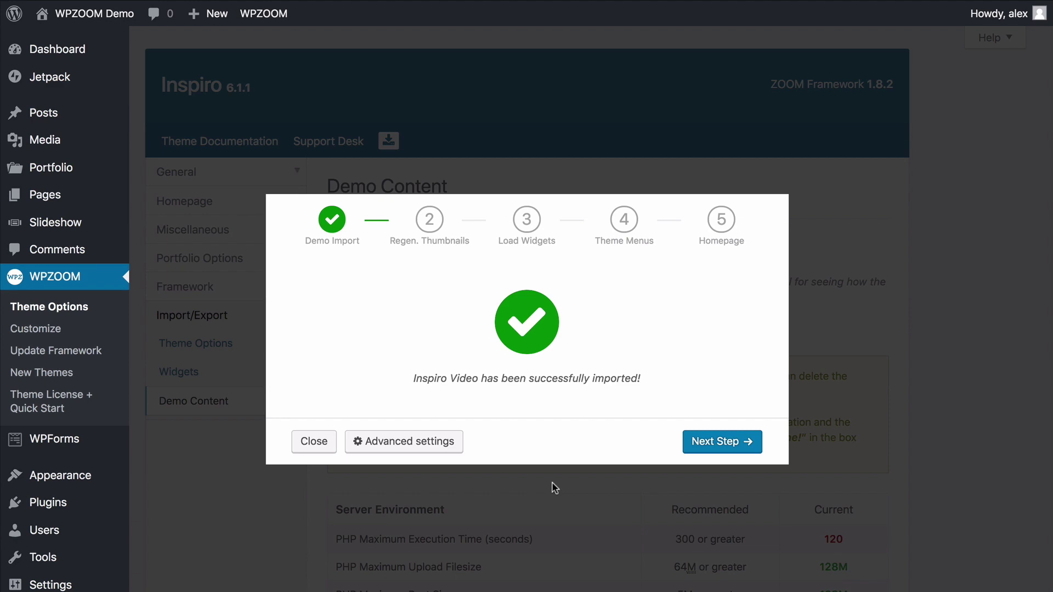
Regenerate thumbnails for the imported images and load the default widget settings
{"action": "left_click", "coordinate": [710, 438]}
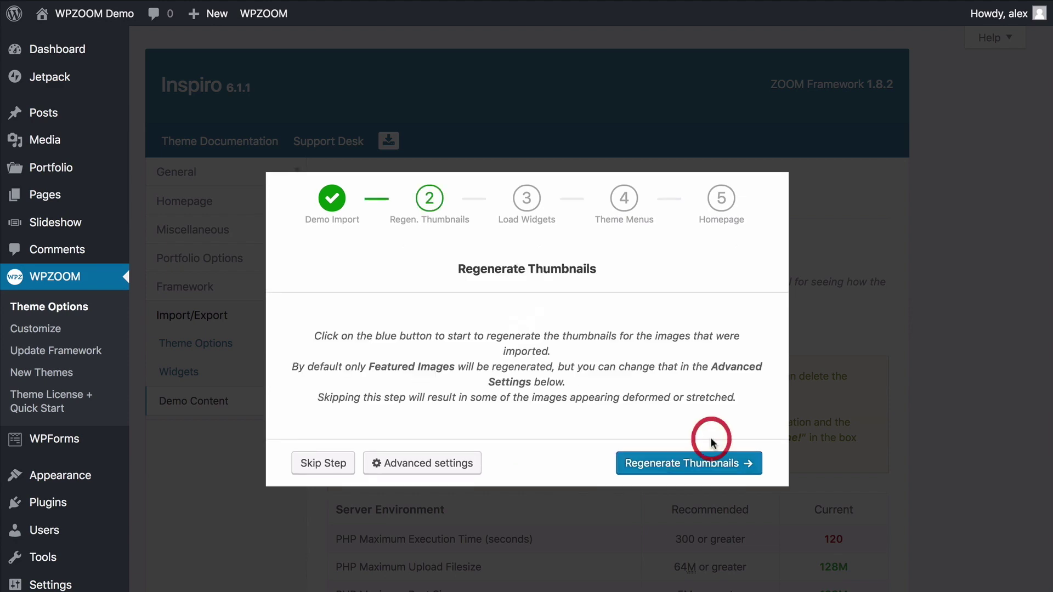
{"action": "left_click", "coordinate": [668, 467]}
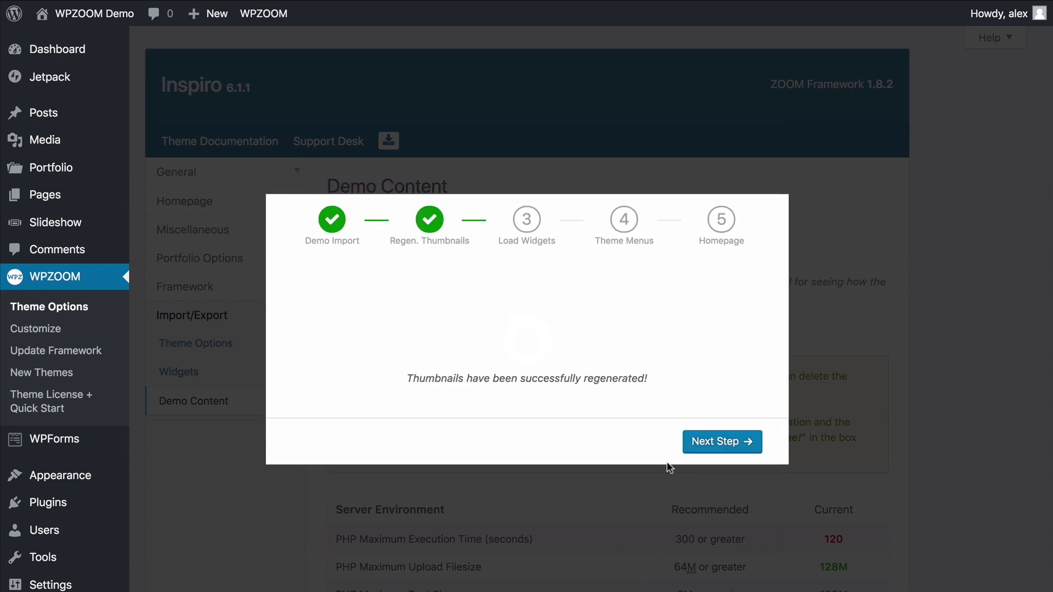
{"action": "left_click", "coordinate": [702, 444]}
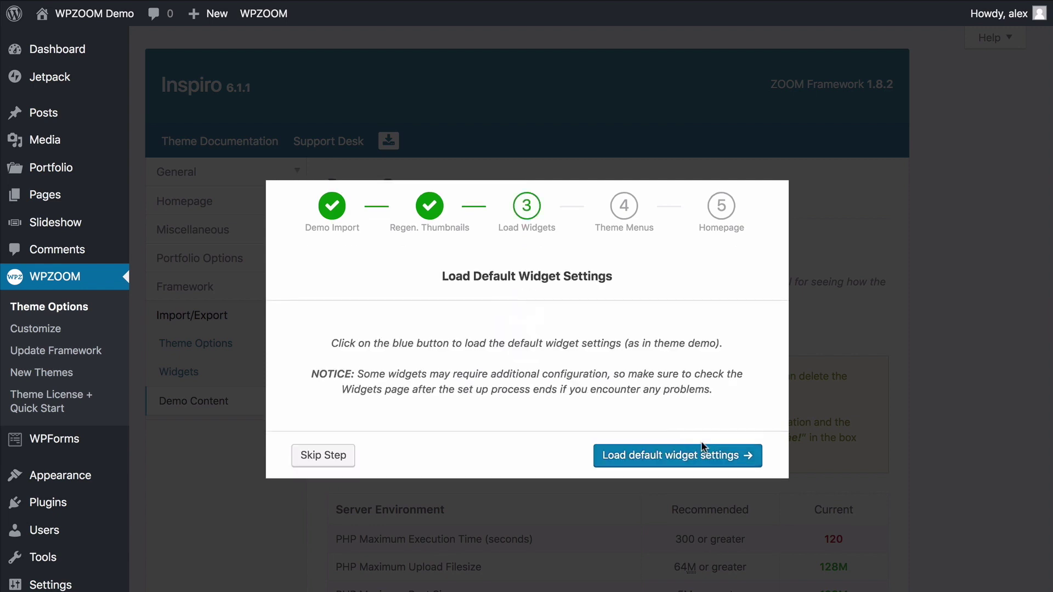
{"action": "left_click", "coordinate": [673, 459]}
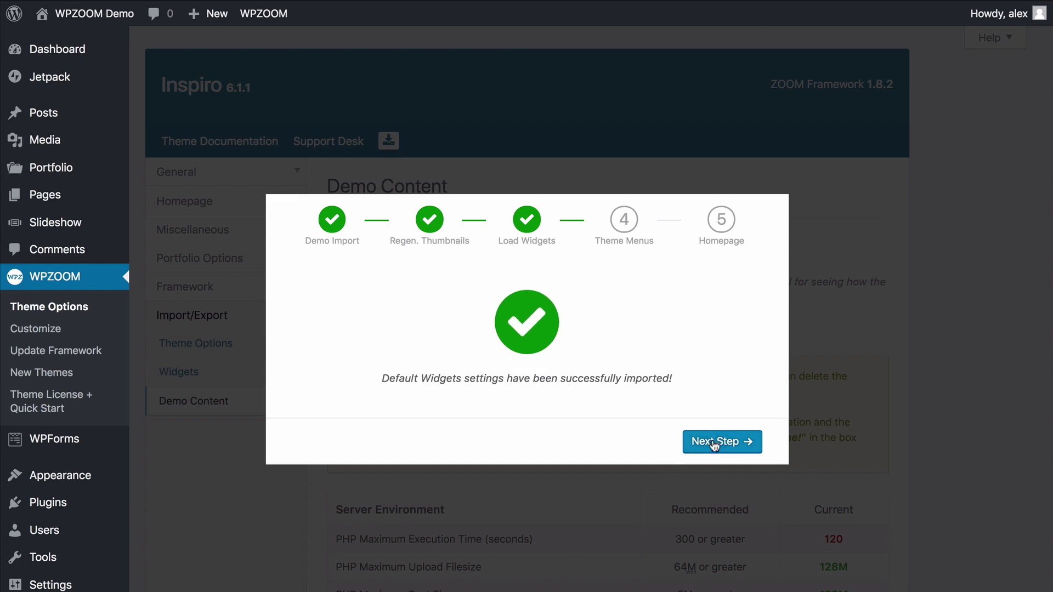
Assign the Main menu to the Main Menu location
{"action": "left_click", "coordinate": [713, 443]}
{"action": "left_click", "coordinate": [580, 345]}
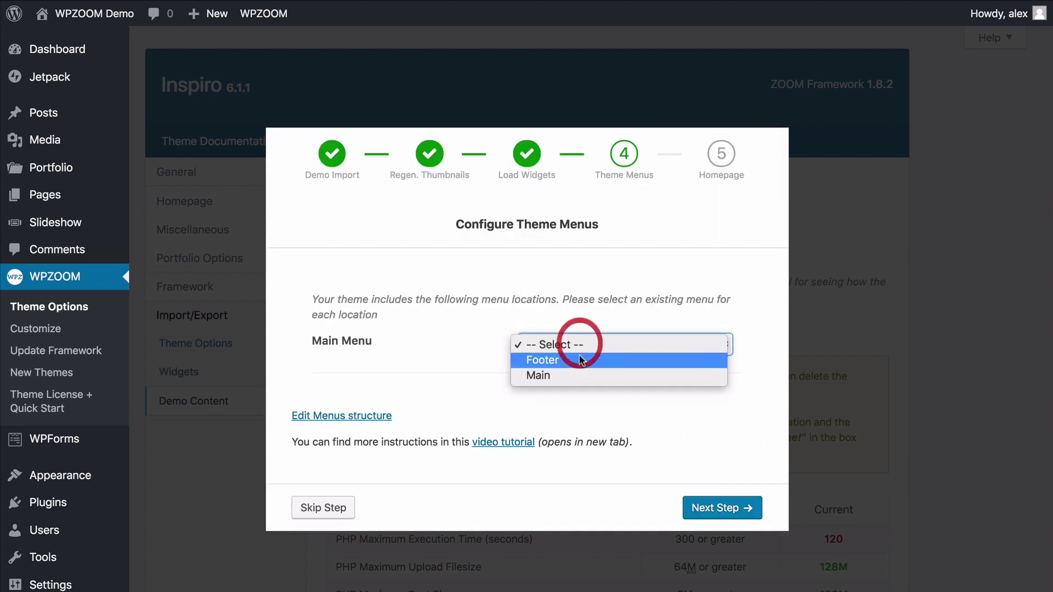
{"action": "left_click", "coordinate": [578, 375]}
{"action": "left_click", "coordinate": [699, 501]}
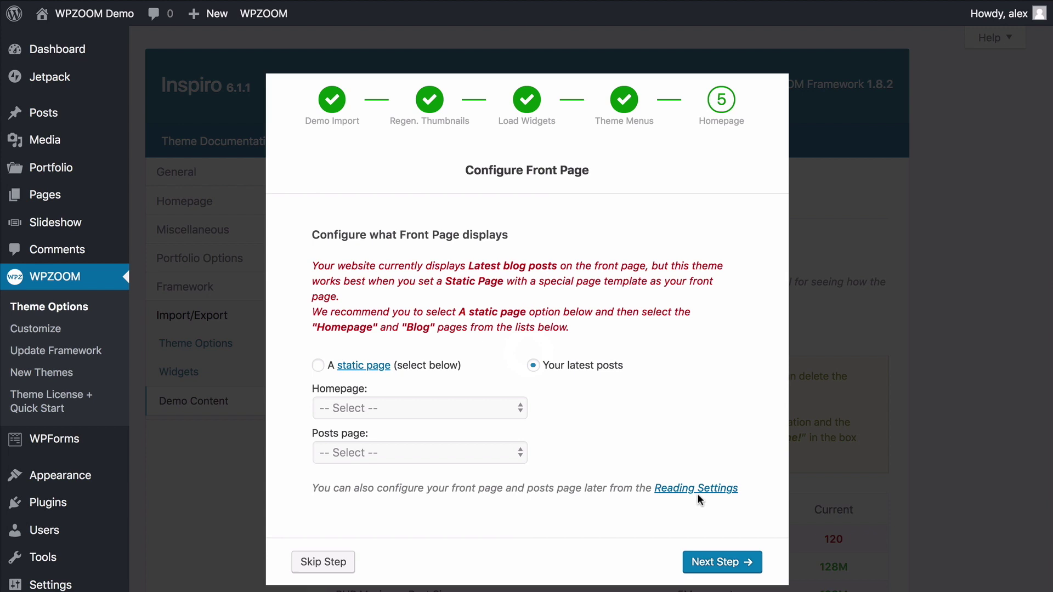
Set a static front page with Homepage as the homepage and Blog as posts page
{"action": "left_click", "coordinate": [318, 366]}
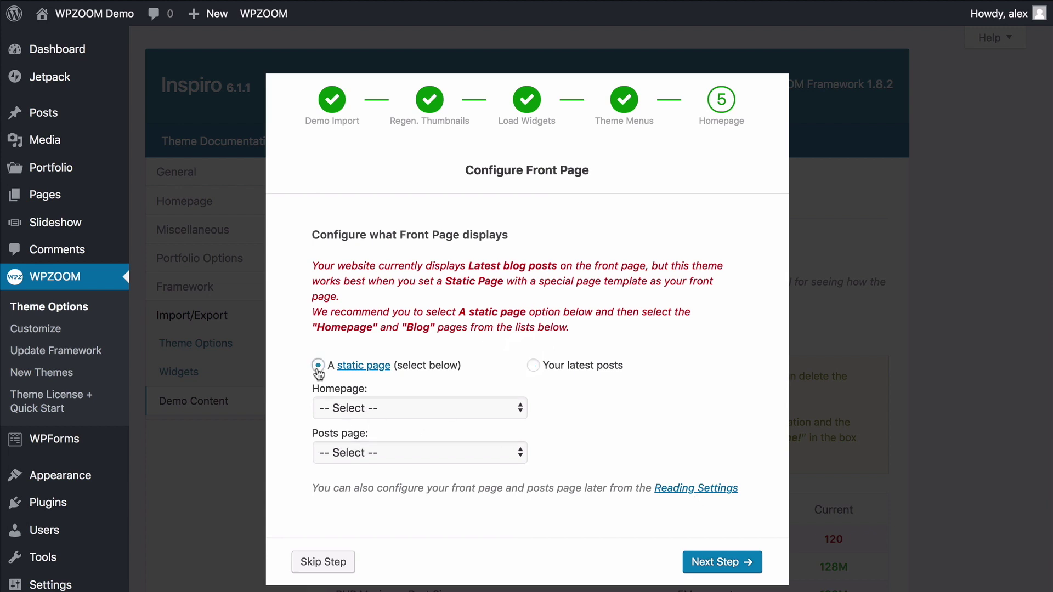
{"action": "left_click", "coordinate": [356, 408]}
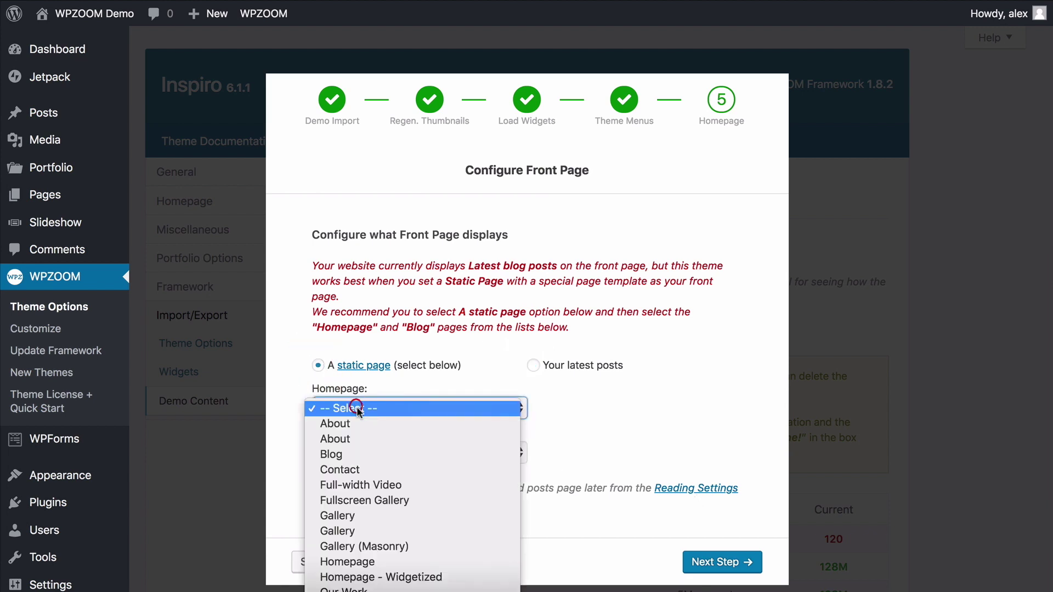
{"action": "left_click", "coordinate": [368, 561]}
{"action": "left_click", "coordinate": [363, 452]}
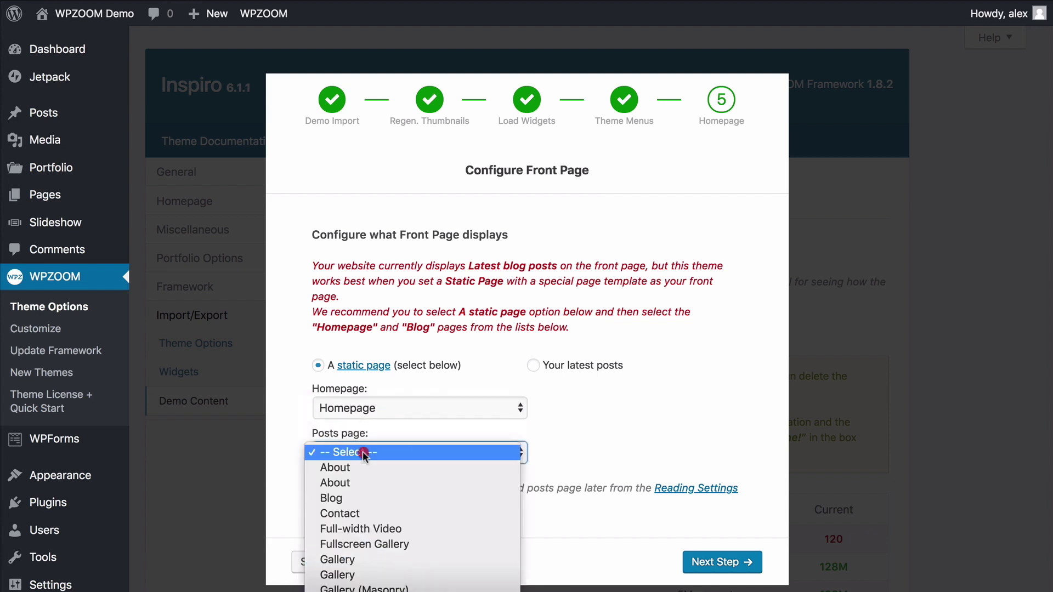
{"action": "left_click", "coordinate": [357, 499]}
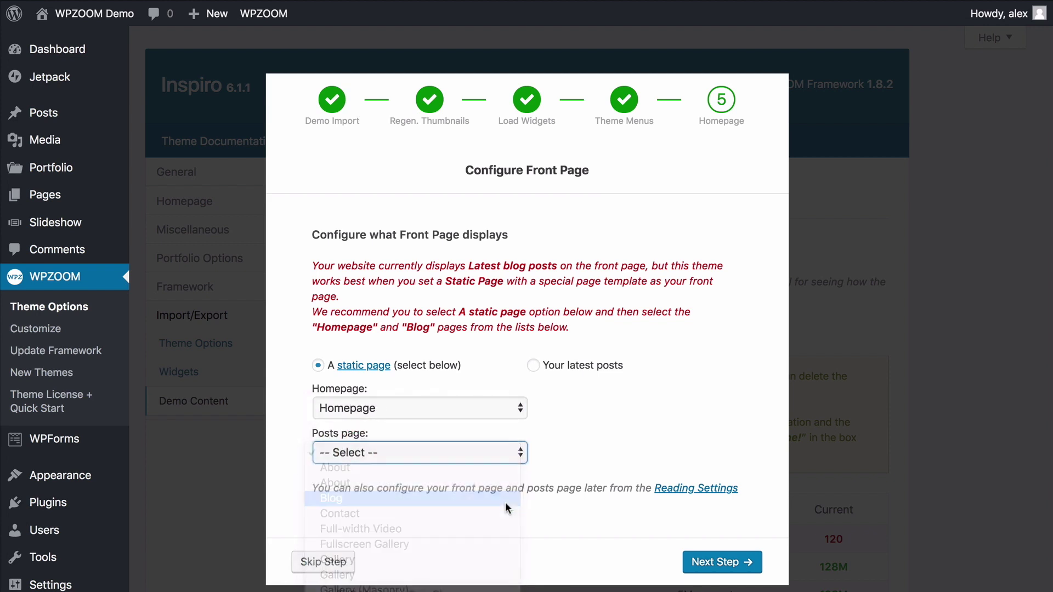
{"action": "left_click", "coordinate": [716, 562]}
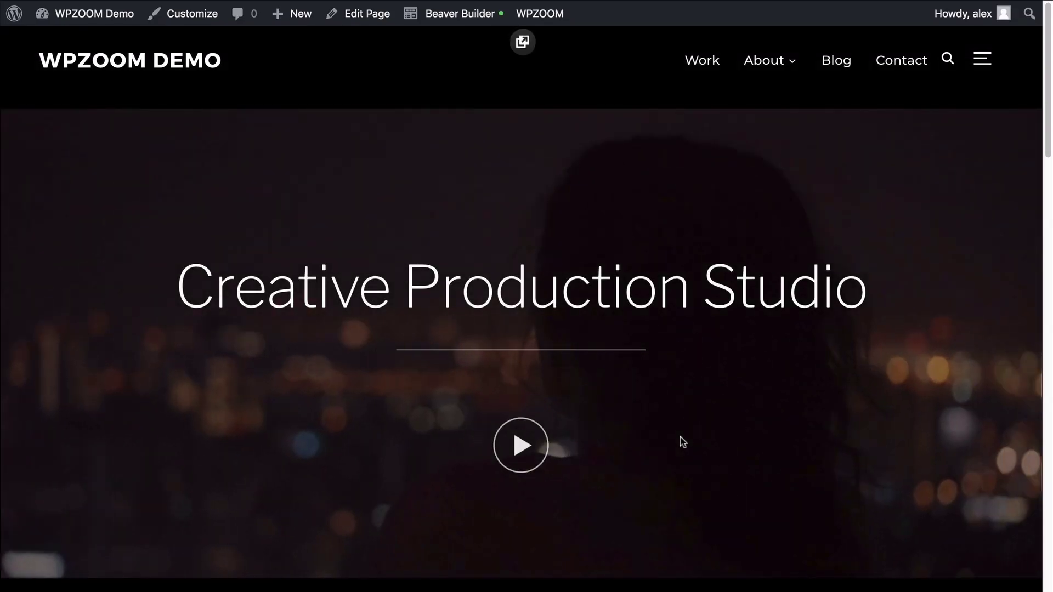
Scroll down through the Creative Production Studio video homepage and back up
{"action": "scroll", "coordinate": [680, 437], "scroll_direction": "down", "scroll_amount": 2}
{"action": "scroll", "coordinate": [680, 436], "scroll_direction": "down", "scroll_amount": 5}
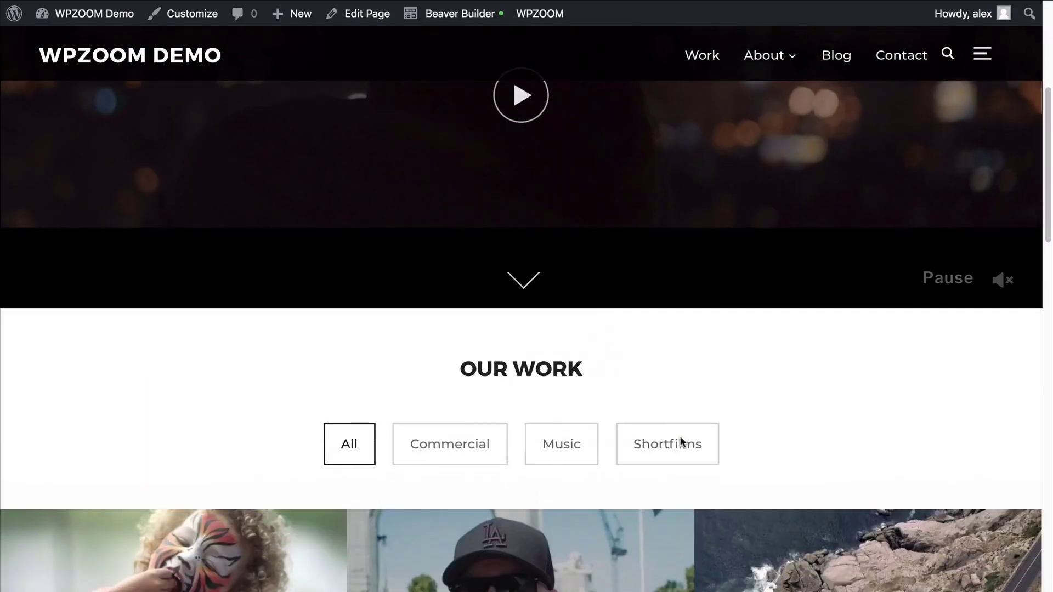
{"action": "scroll", "coordinate": [852, 407], "scroll_direction": "down", "scroll_amount": 6}
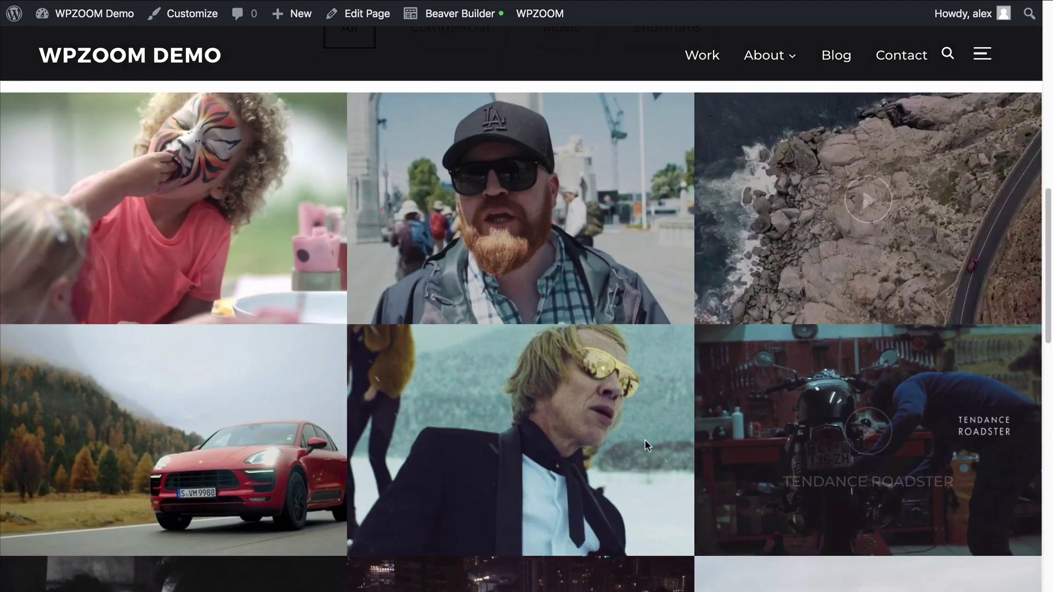
{"action": "scroll", "coordinate": [646, 444], "scroll_direction": "down", "scroll_amount": 10}
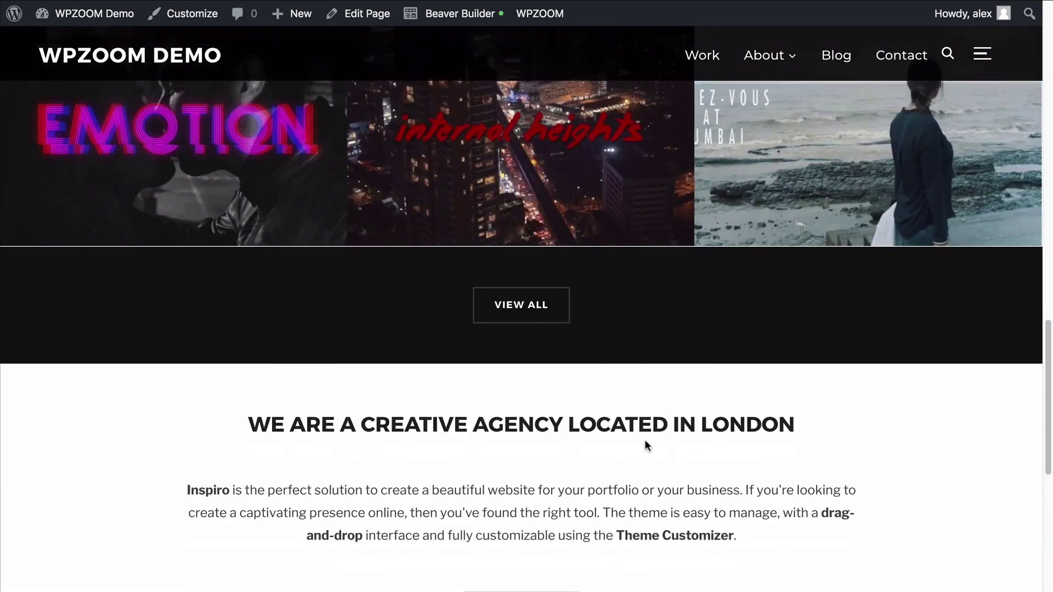
{"action": "scroll", "coordinate": [645, 445], "scroll_direction": "down", "scroll_amount": 10}
{"action": "scroll", "coordinate": [645, 445], "scroll_direction": "up", "scroll_amount": 20}
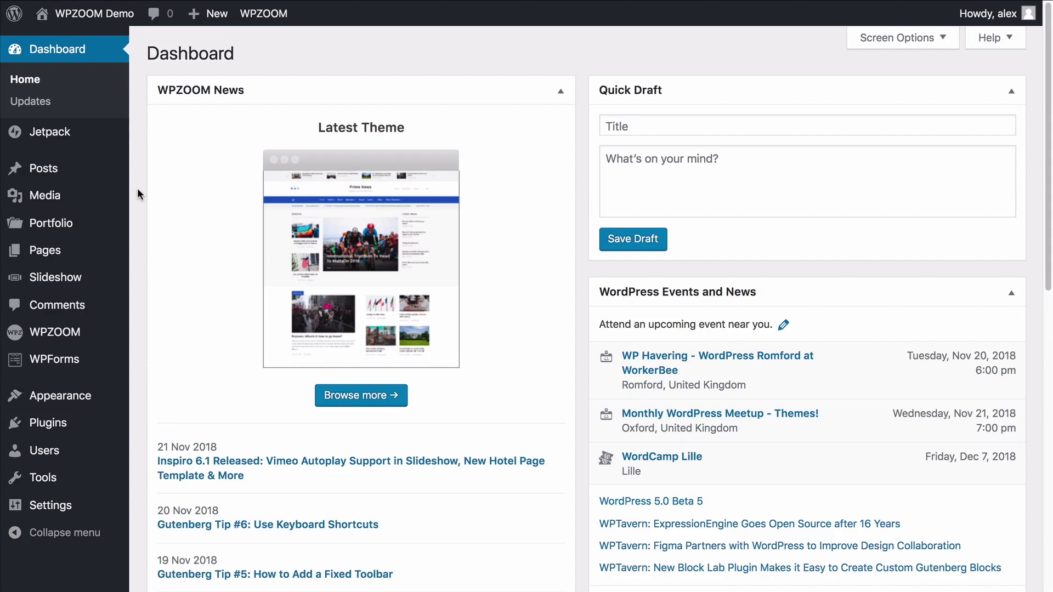
Add a new page from Pages and switch it to the Beaver Builder editor
{"action": "mouse_move", "coordinate": [71, 250]}
{"action": "left_click", "coordinate": [163, 273]}
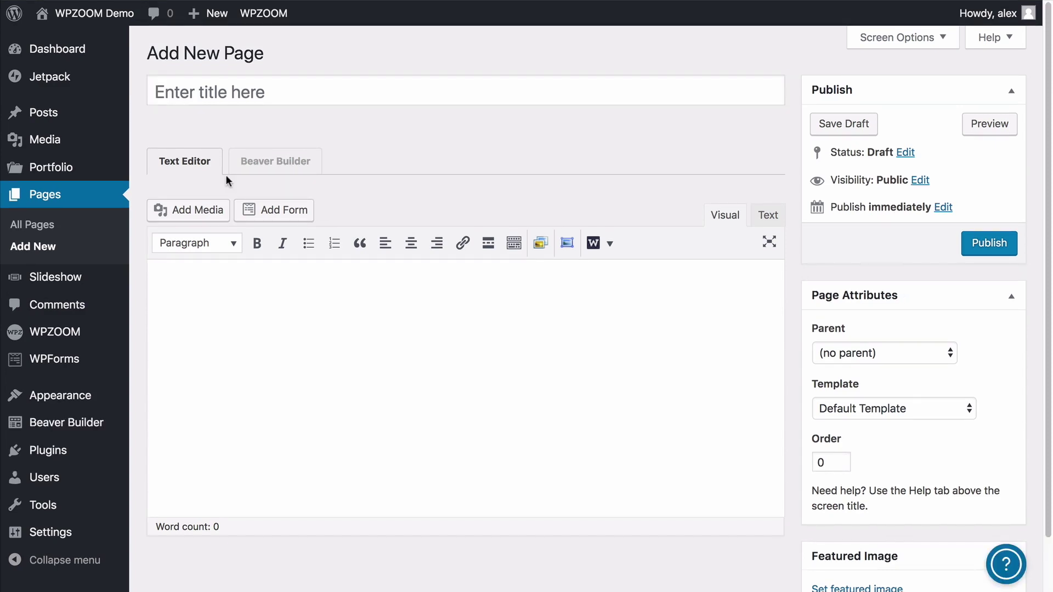
{"action": "left_click", "coordinate": [254, 159]}
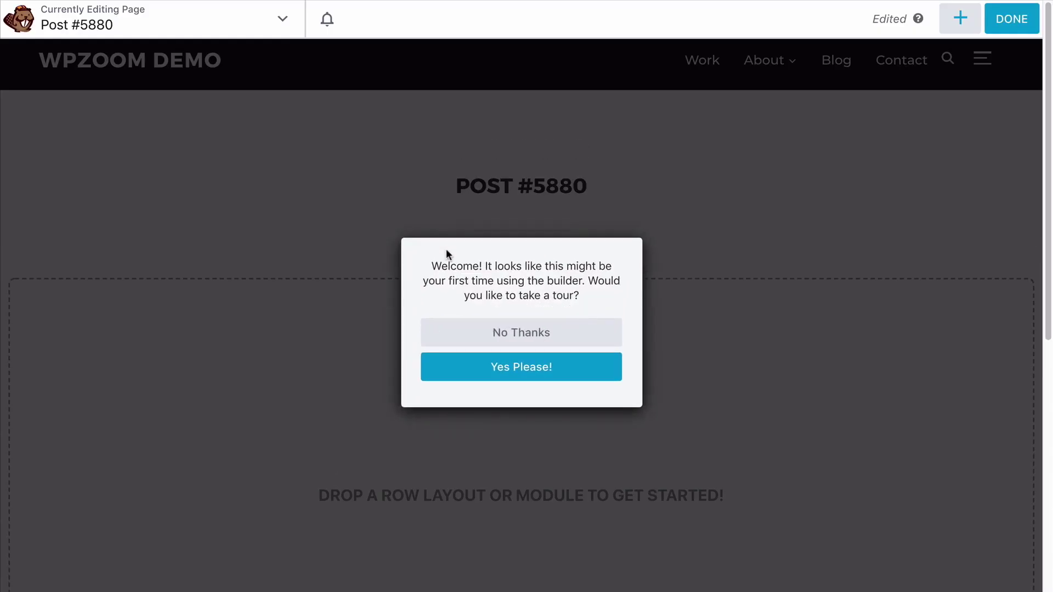
Decline Beaver Builder's first-time welcome tour with No Thanks
{"action": "left_click", "coordinate": [506, 332]}
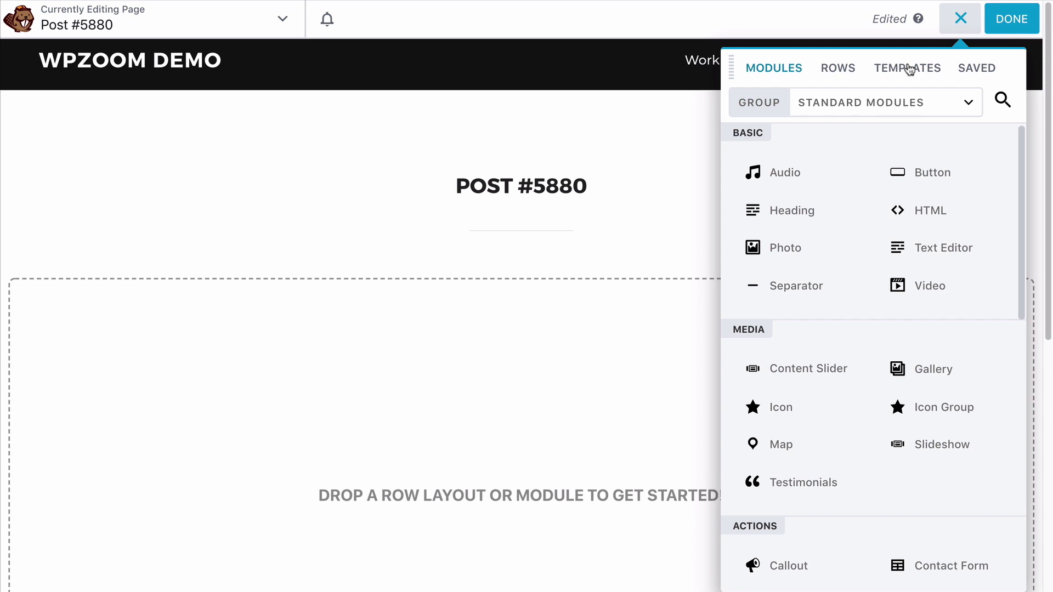
Show the INSPIRO template group and scroll through its Default, Agency, Video and About layouts
{"action": "left_click", "coordinate": [907, 68]}
{"action": "left_click", "coordinate": [853, 105]}
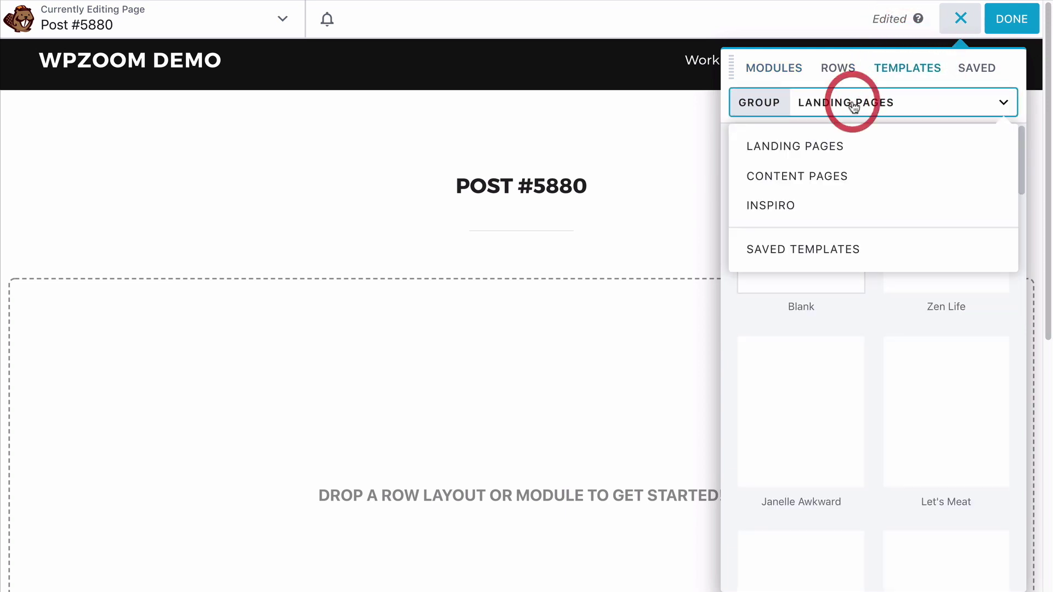
{"action": "left_click", "coordinate": [785, 206]}
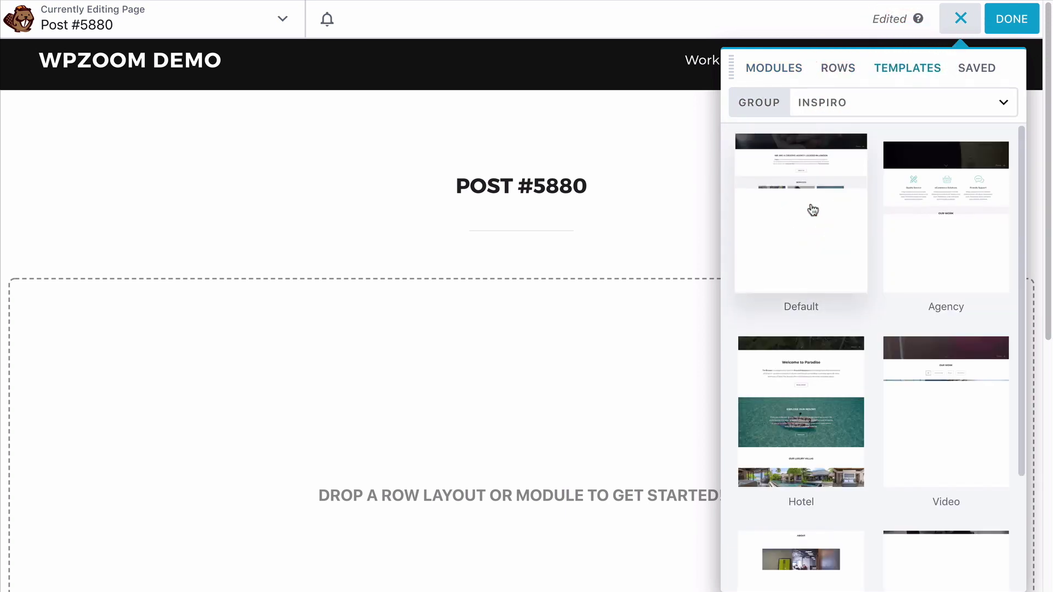
{"action": "scroll", "coordinate": [870, 233], "scroll_direction": "down", "scroll_amount": 3}
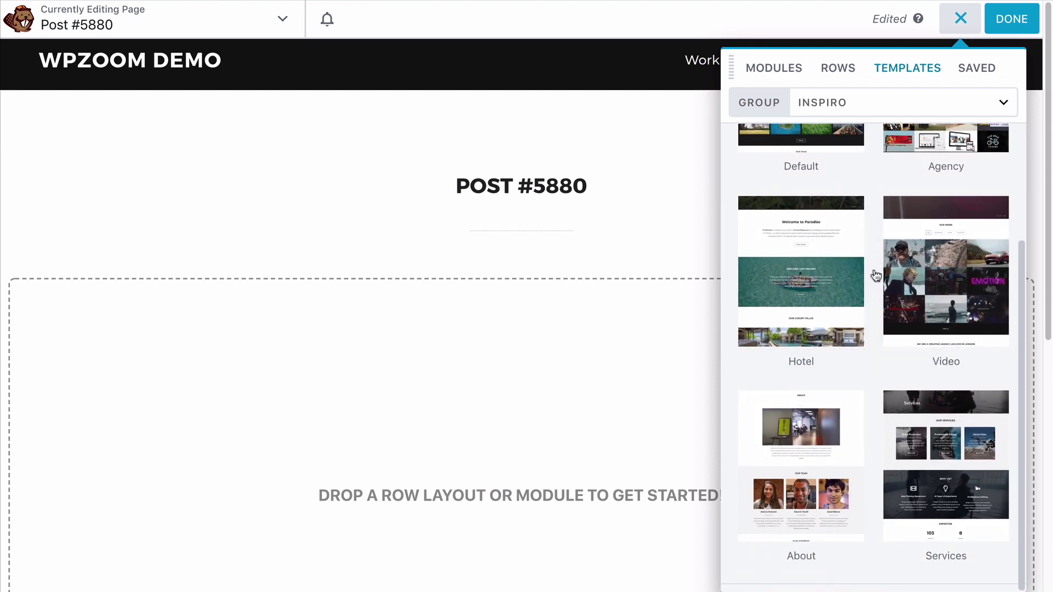
{"action": "scroll", "coordinate": [875, 276], "scroll_direction": "up", "scroll_amount": 3}
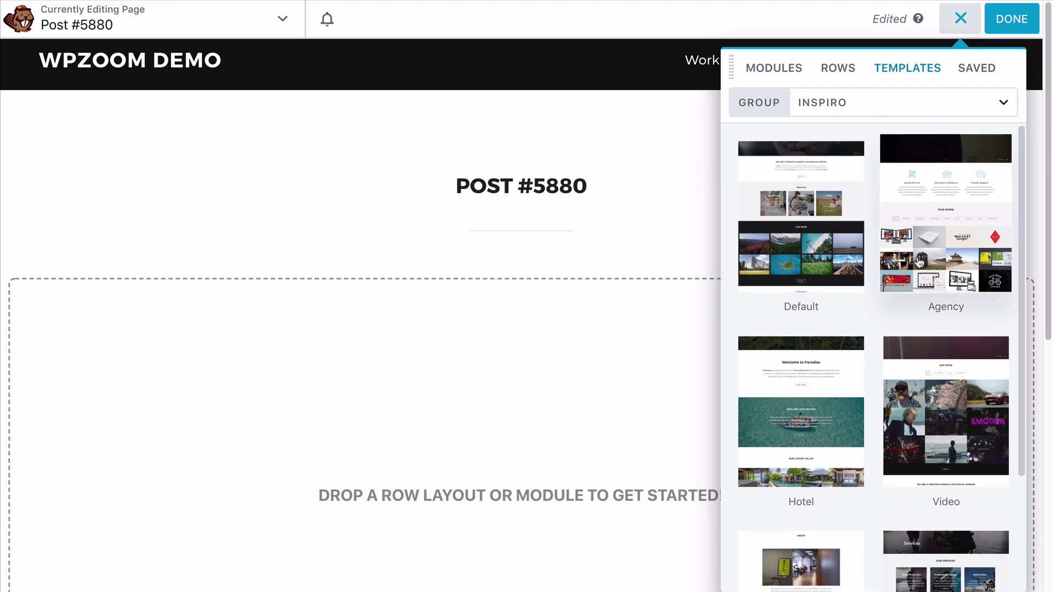
{"action": "scroll", "coordinate": [895, 413], "scroll_direction": "down", "scroll_amount": 3}
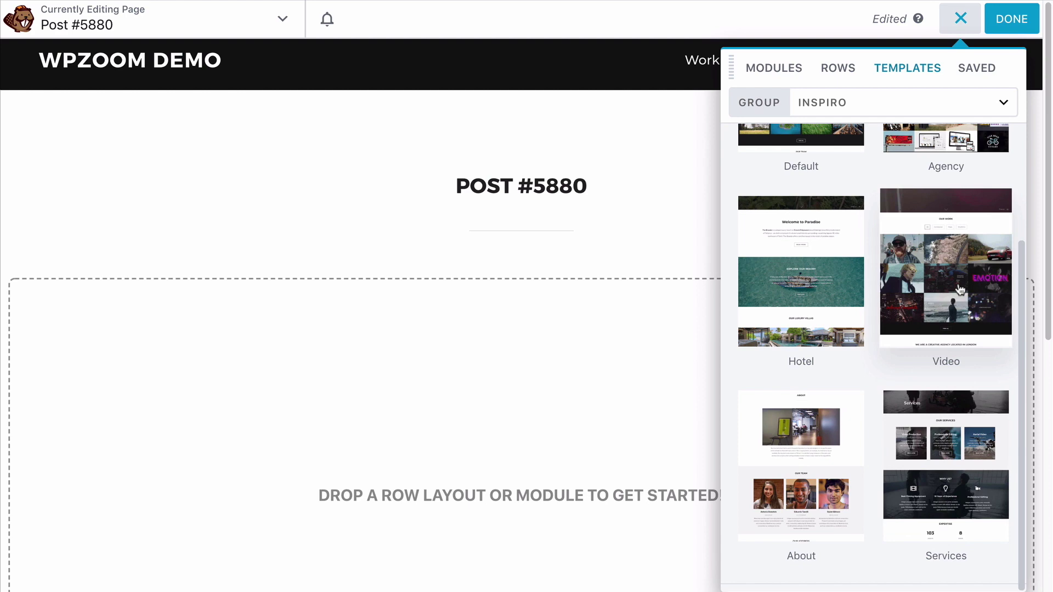
Apply the About template and scroll down past its intro text, address section and map
{"action": "left_click", "coordinate": [837, 410]}
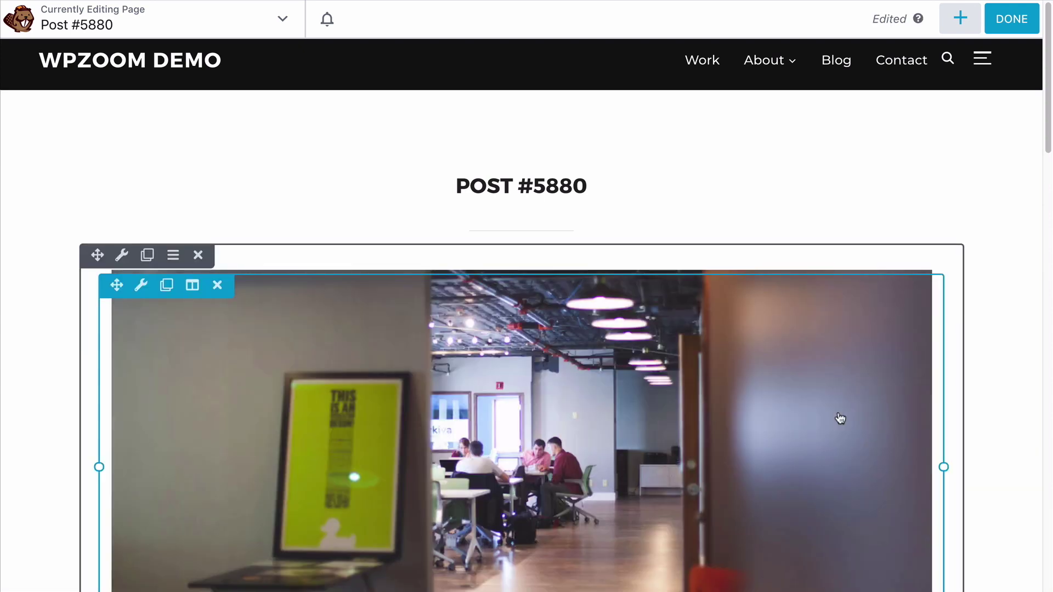
{"action": "scroll", "coordinate": [979, 325], "scroll_direction": "down", "scroll_amount": 6}
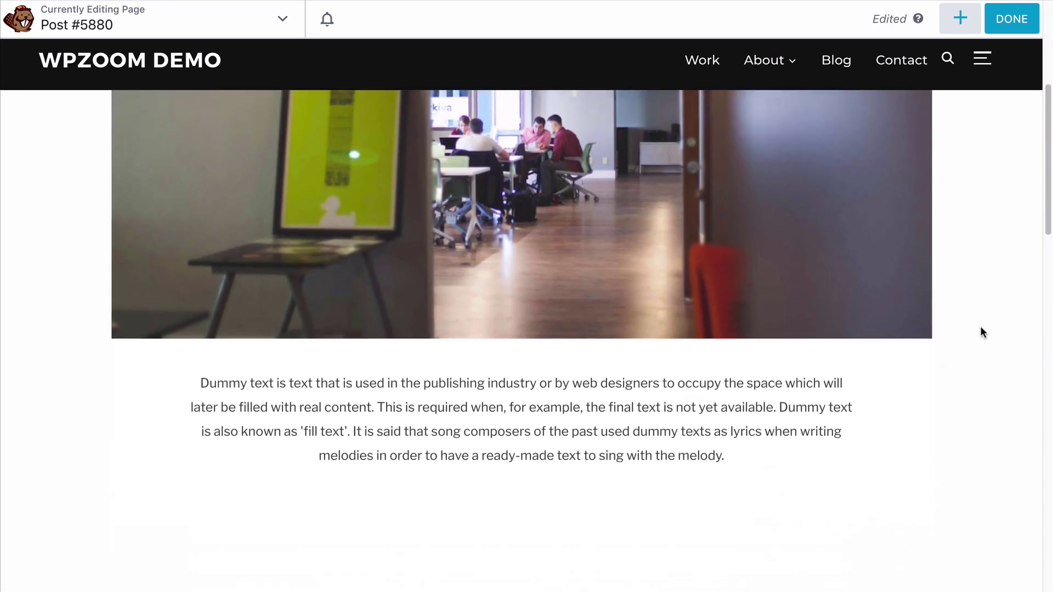
{"action": "scroll", "coordinate": [981, 327], "scroll_direction": "down", "scroll_amount": 5}
{"action": "scroll", "coordinate": [710, 196], "scroll_direction": "down", "scroll_amount": 15}
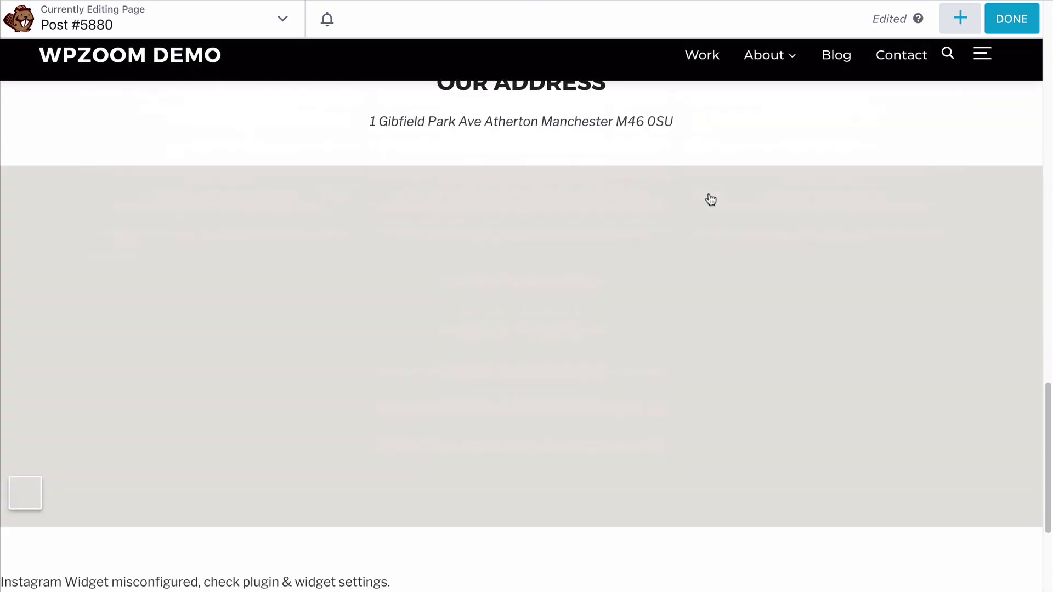
{"action": "scroll", "coordinate": [710, 199], "scroll_direction": "down", "scroll_amount": 4}
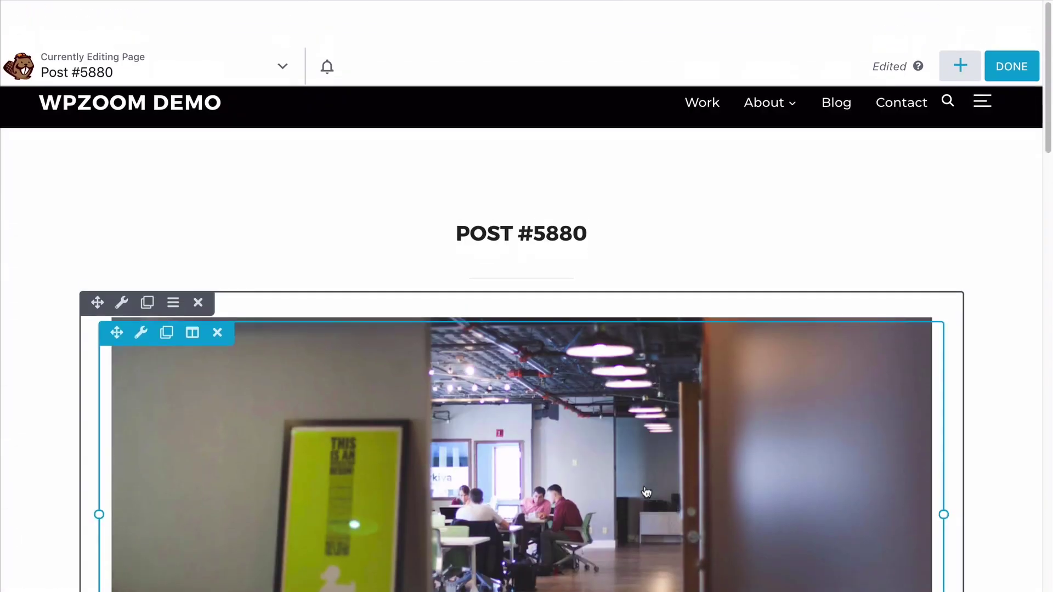
Replace 'Dummy t' with 'T' so the paragraph opens 'Text is text', then publish
{"action": "scroll", "coordinate": [640, 466], "scroll_direction": "down", "scroll_amount": 9}
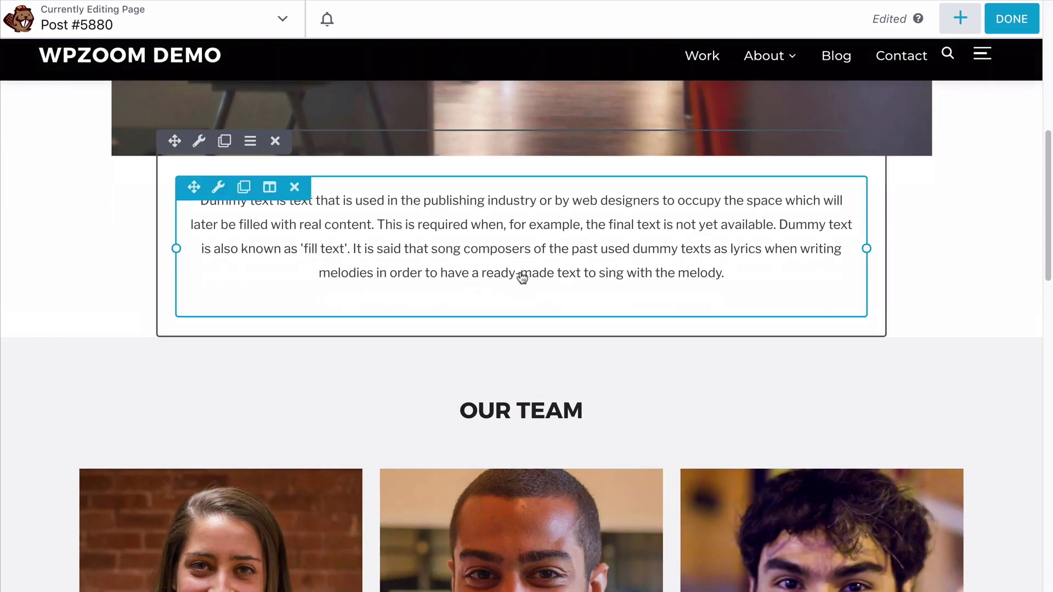
{"action": "left_click", "coordinate": [522, 276]}
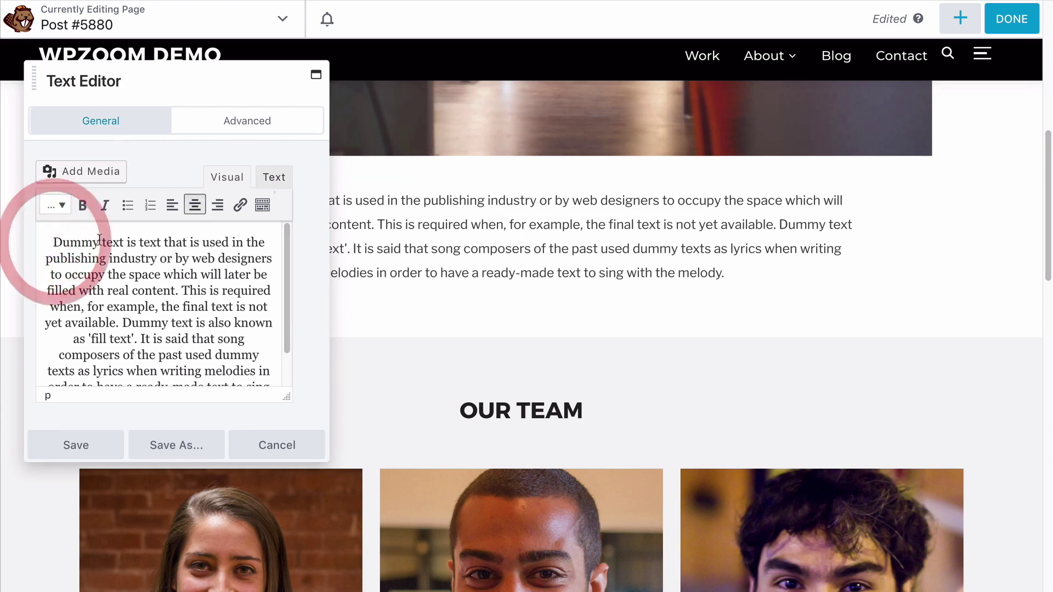
{"action": "left_click_drag", "start_coordinate": [53, 242], "coordinate": [107, 242]}
{"action": "type", "text": "T"}
{"action": "left_click", "coordinate": [110, 442]}
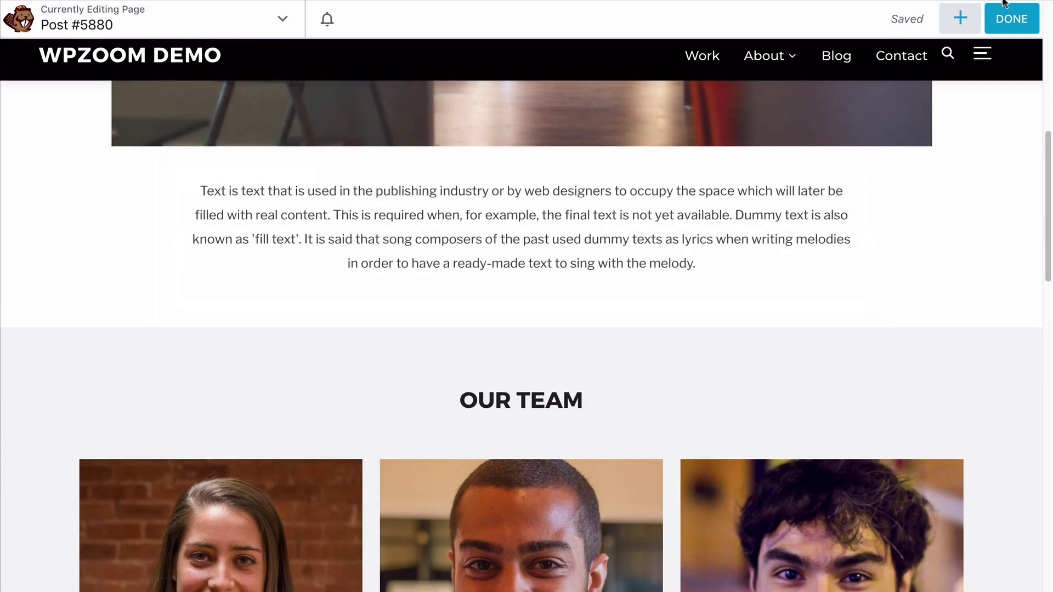
{"action": "left_click", "coordinate": [1011, 21]}
{"action": "left_click", "coordinate": [945, 20]}
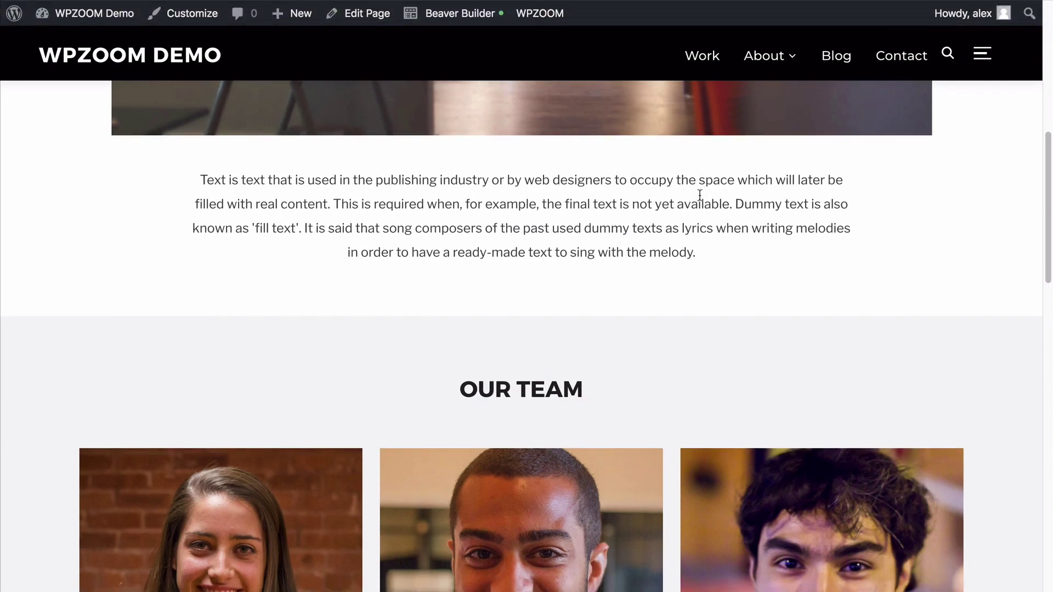
{"action": "scroll", "coordinate": [699, 194], "scroll_direction": "up", "scroll_amount": 10}
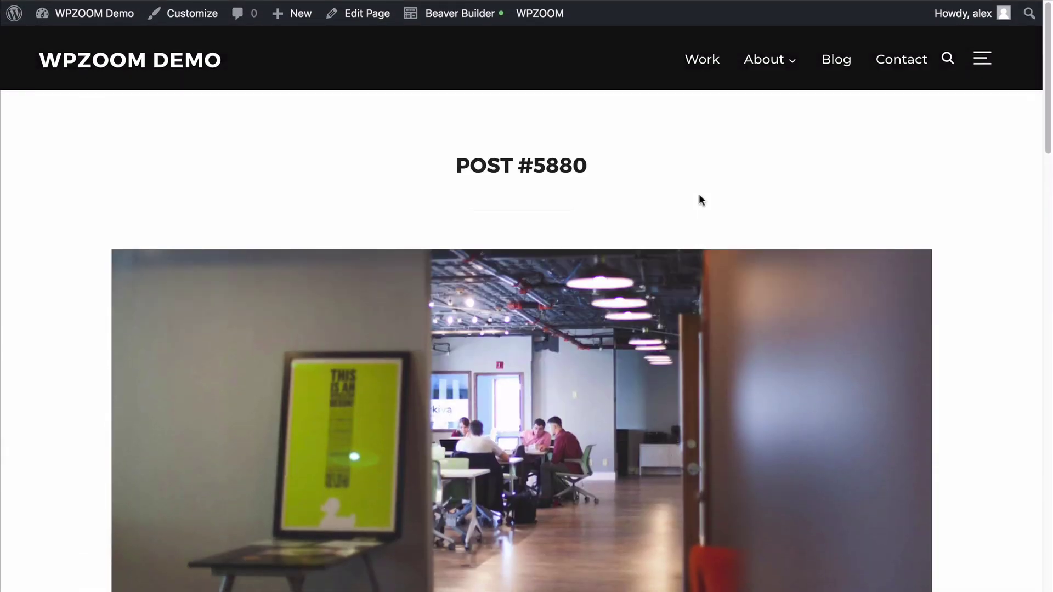
{"action": "left_click", "coordinate": [437, 19]}
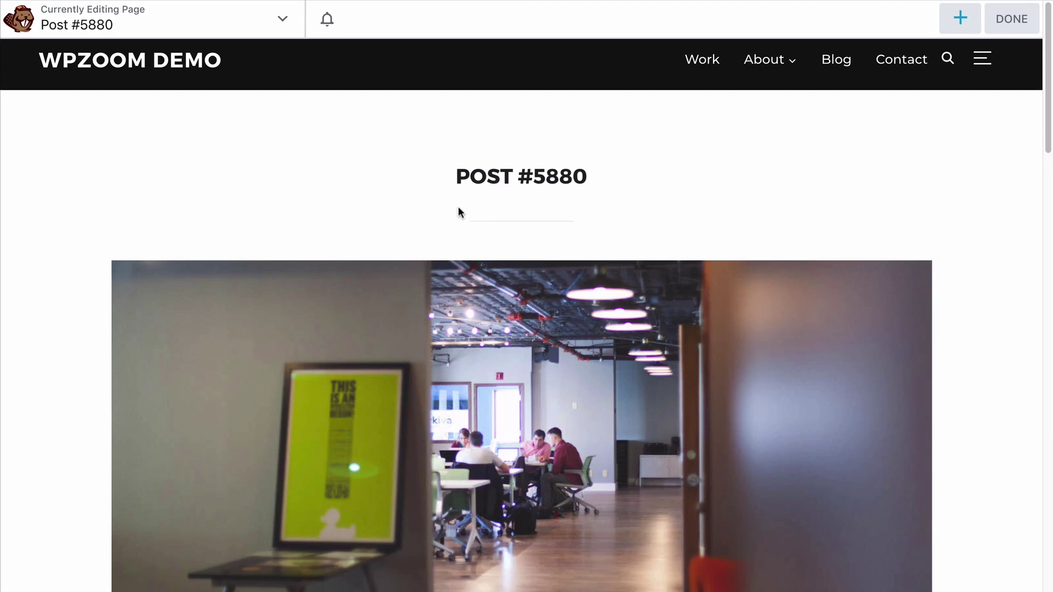
Scroll through the office photo, 'Text is text' paragraph and Our Team section
{"action": "scroll", "coordinate": [422, 342], "scroll_direction": "down", "scroll_amount": 10}
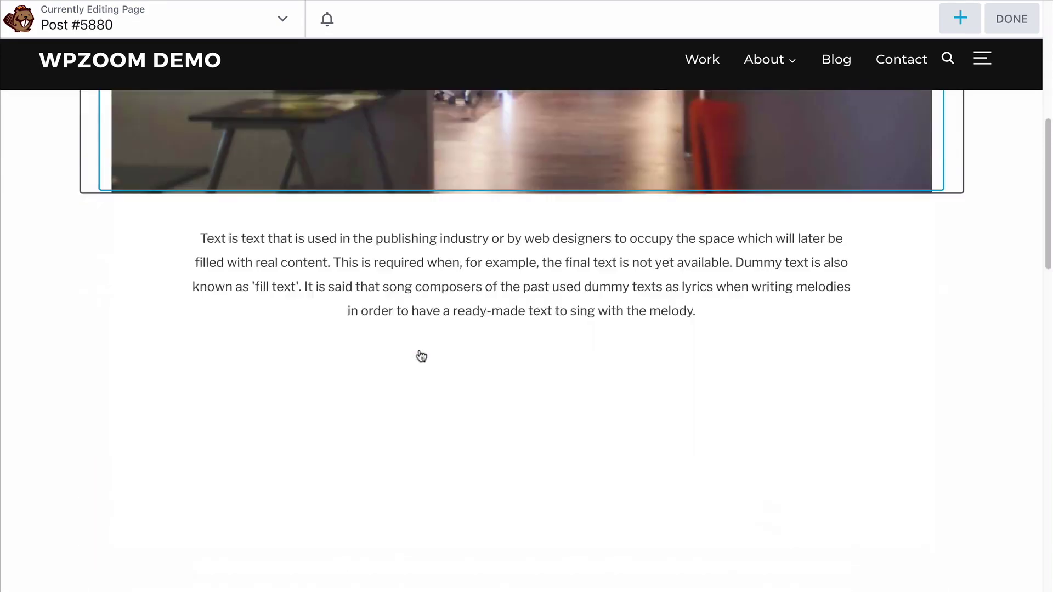
{"action": "scroll", "coordinate": [482, 248], "scroll_direction": "up", "scroll_amount": 10}
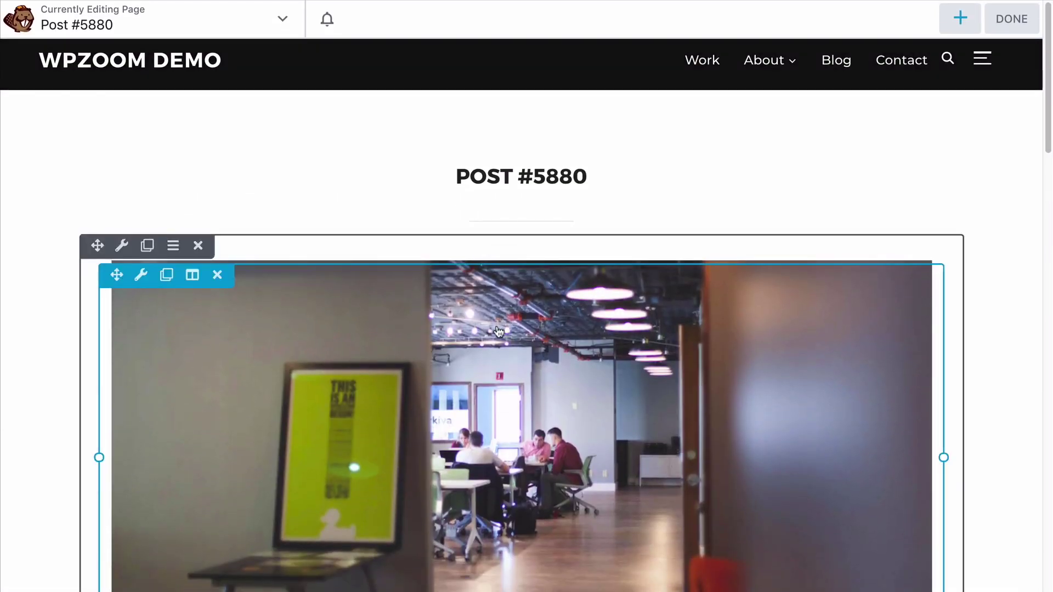
{"action": "scroll", "coordinate": [477, 245], "scroll_direction": "down", "scroll_amount": 8}
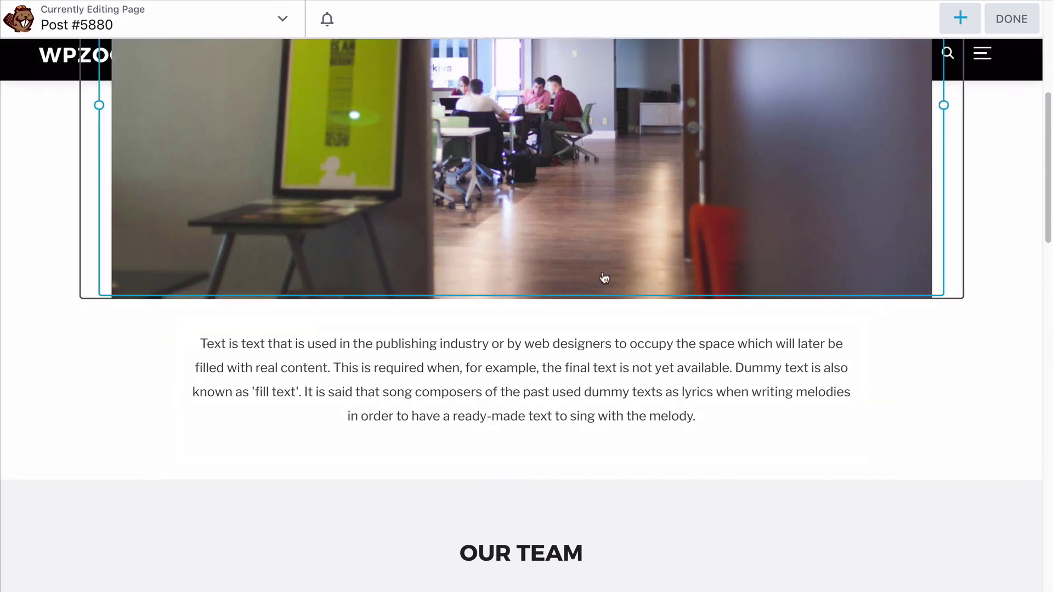
{"action": "scroll", "coordinate": [603, 276], "scroll_direction": "up", "scroll_amount": 7}
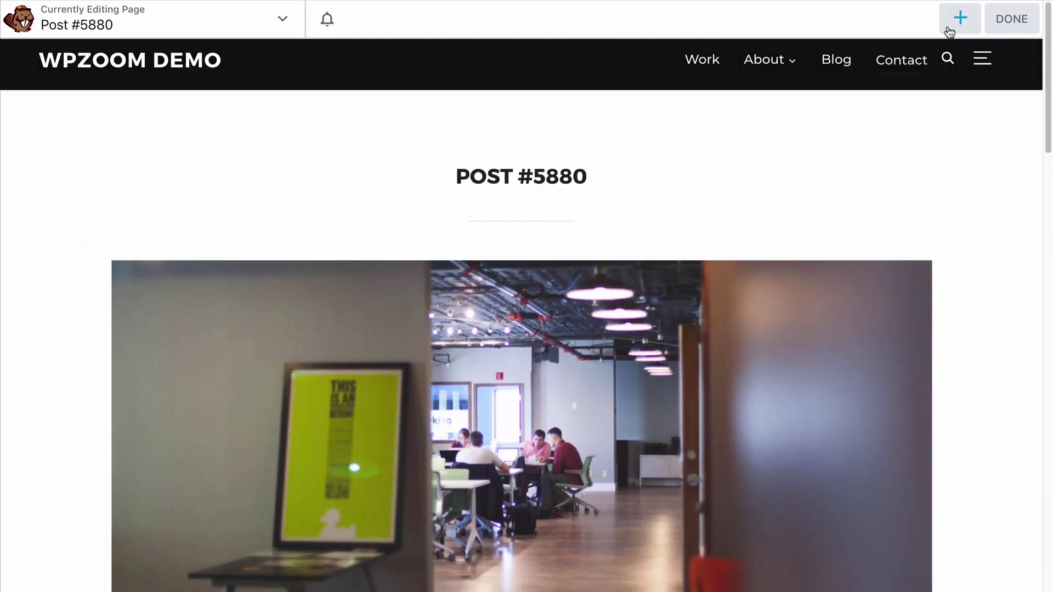
{"action": "left_click", "coordinate": [952, 31]}
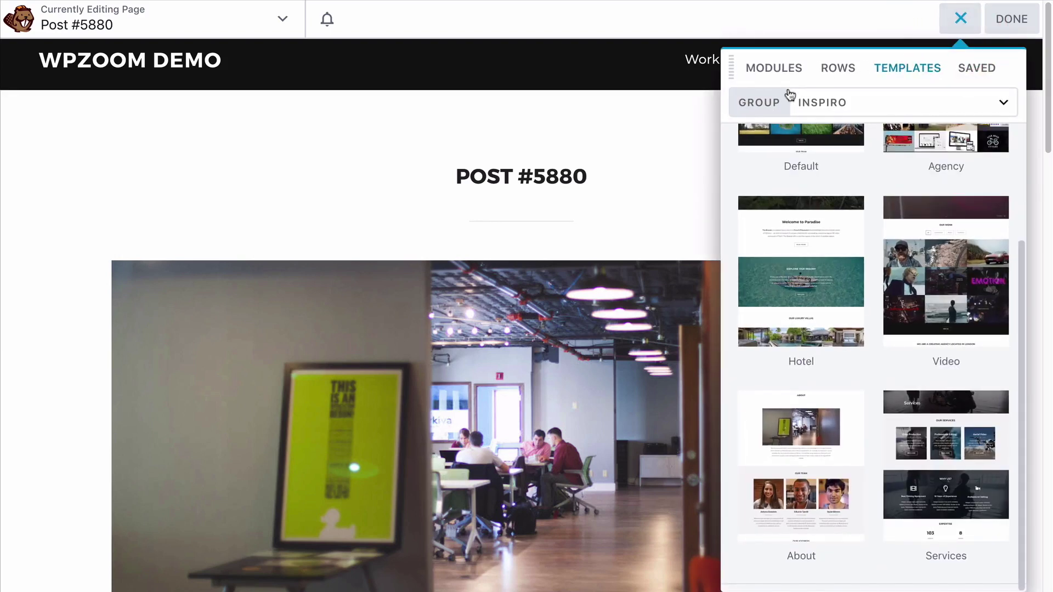
{"action": "left_click", "coordinate": [784, 71]}
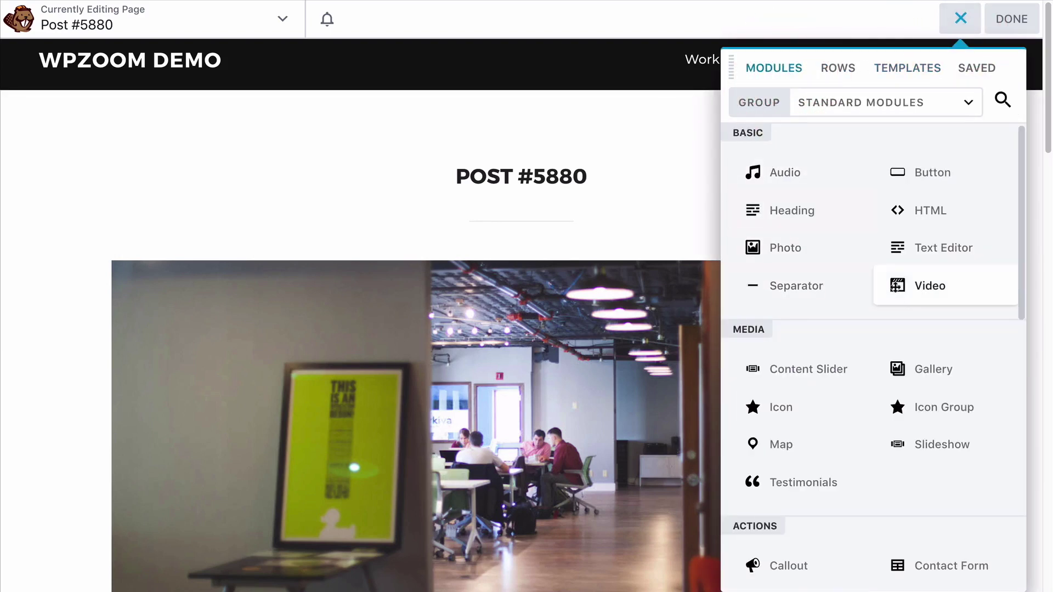
{"action": "scroll", "coordinate": [760, 365], "scroll_direction": "down", "scroll_amount": 5}
{"action": "scroll", "coordinate": [827, 366], "scroll_direction": "up", "scroll_amount": 1}
{"action": "scroll", "coordinate": [826, 366], "scroll_direction": "up", "scroll_amount": 4}
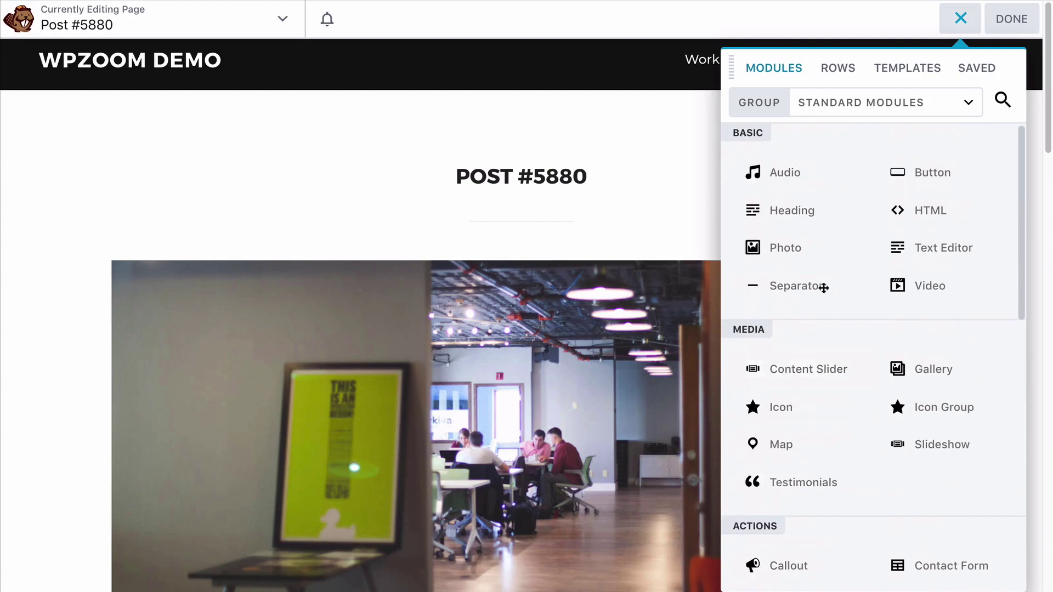
{"action": "scroll", "coordinate": [629, 396], "scroll_direction": "down", "scroll_amount": 10}
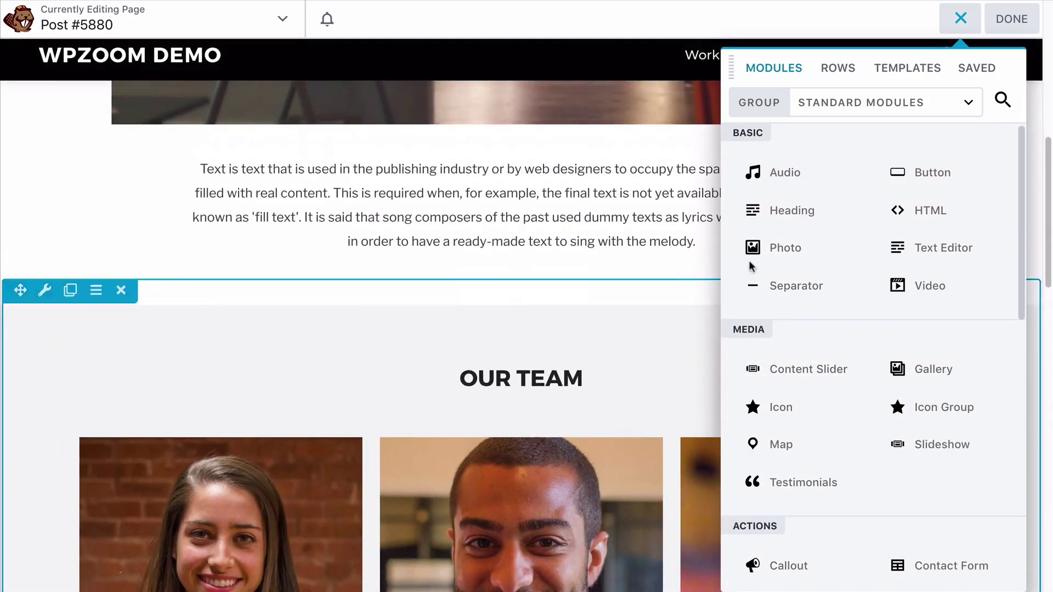
{"action": "left_click_drag", "start_coordinate": [785, 248], "coordinate": [508, 330]}
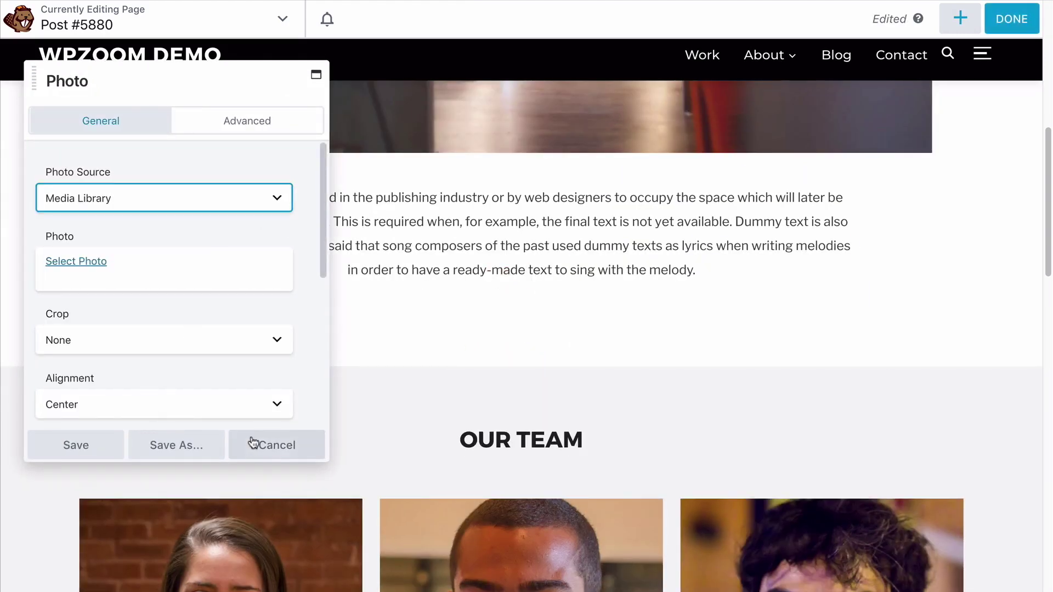
{"action": "left_click", "coordinate": [256, 444]}
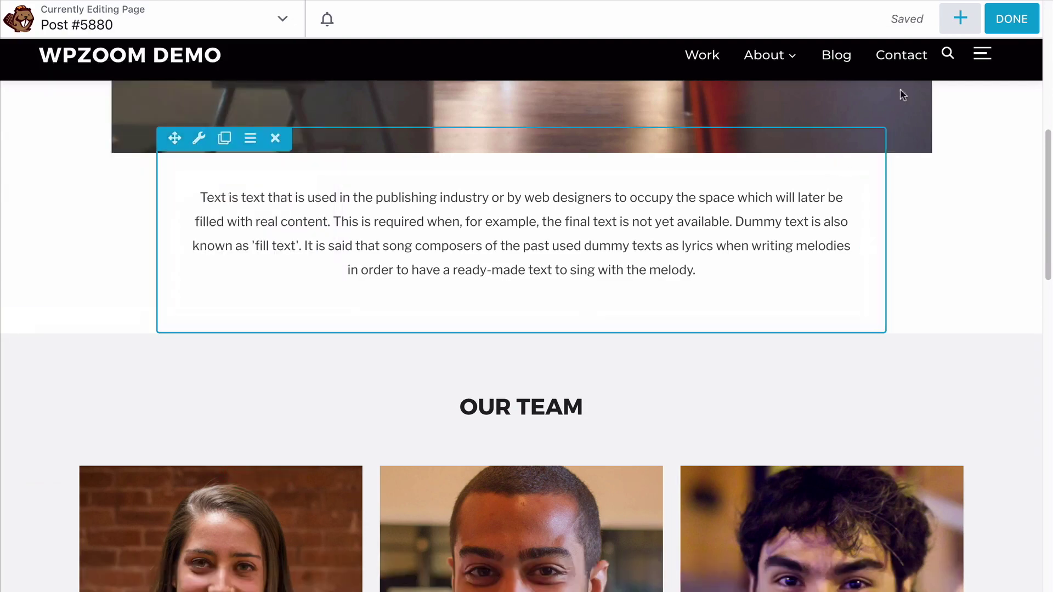
Open the add-content panel, review the row column layouts, then switch to the Modules list
{"action": "left_click", "coordinate": [952, 28]}
{"action": "left_click", "coordinate": [834, 74]}
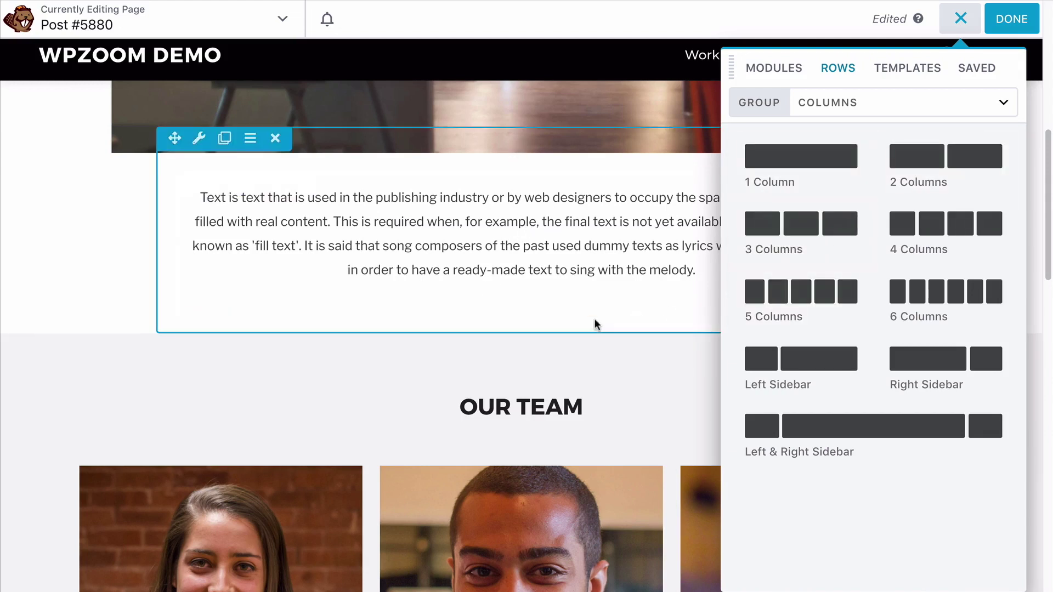
{"action": "left_click", "coordinate": [779, 70]}
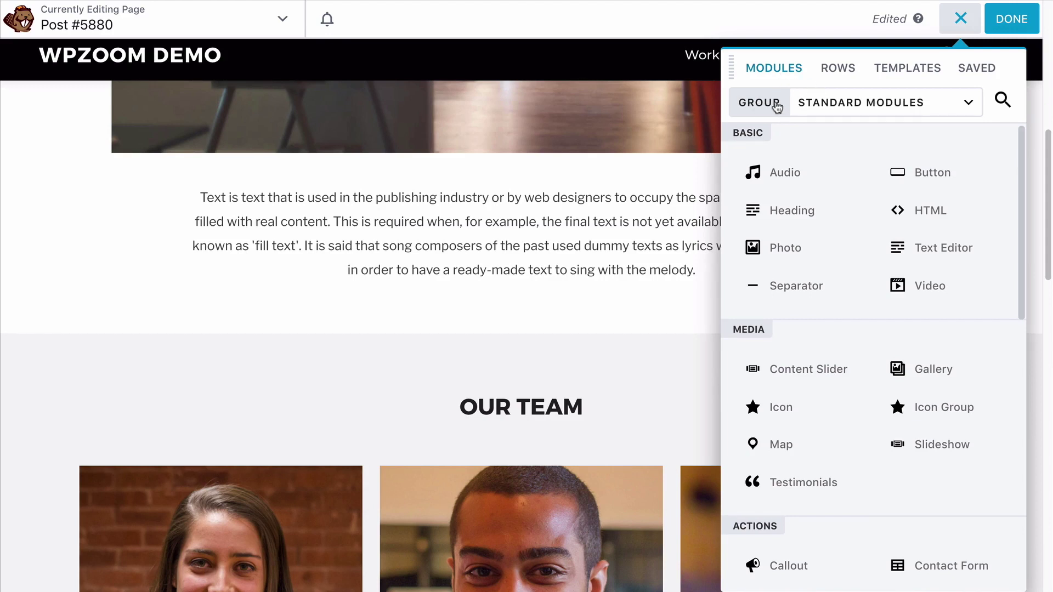
Filter modules to WordPress Widgets and drop WPZOOM: Portfolio Showcase below the intro paragraph
{"action": "left_click", "coordinate": [827, 102]}
{"action": "left_click", "coordinate": [801, 192]}
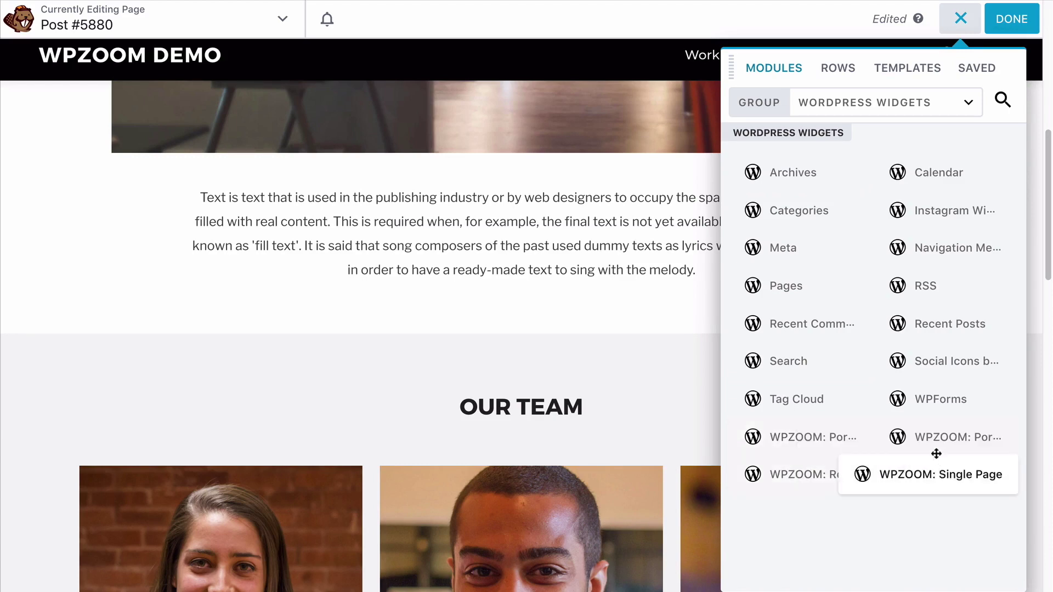
{"action": "left_click_drag", "start_coordinate": [912, 441], "coordinate": [561, 361]}
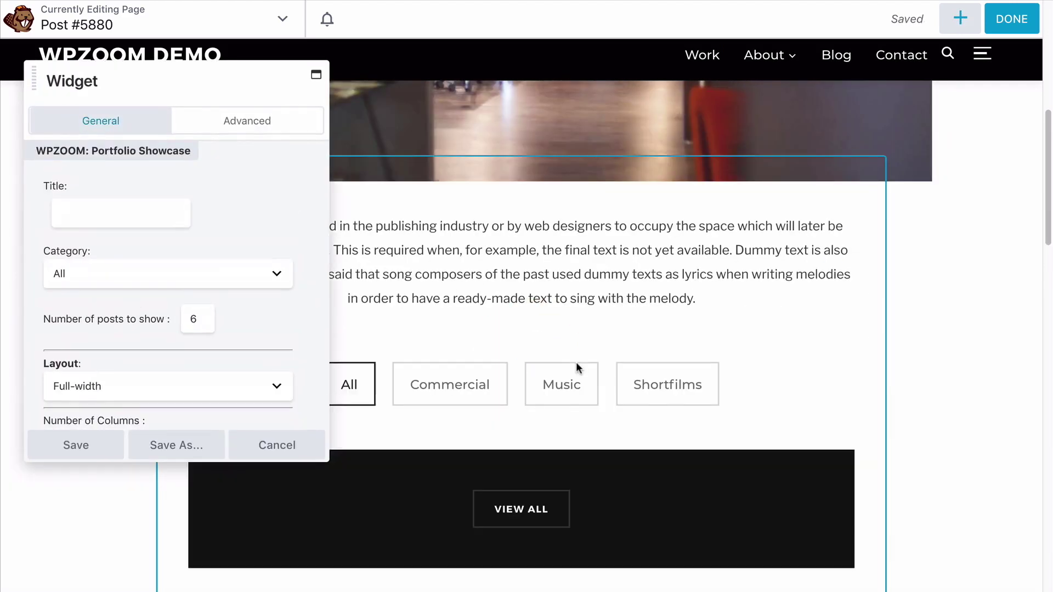
Save the Portfolio Showcase with default settings and review its six-thumbnail grid with View All button
{"action": "scroll", "coordinate": [182, 309], "scroll_direction": "down", "scroll_amount": 10}
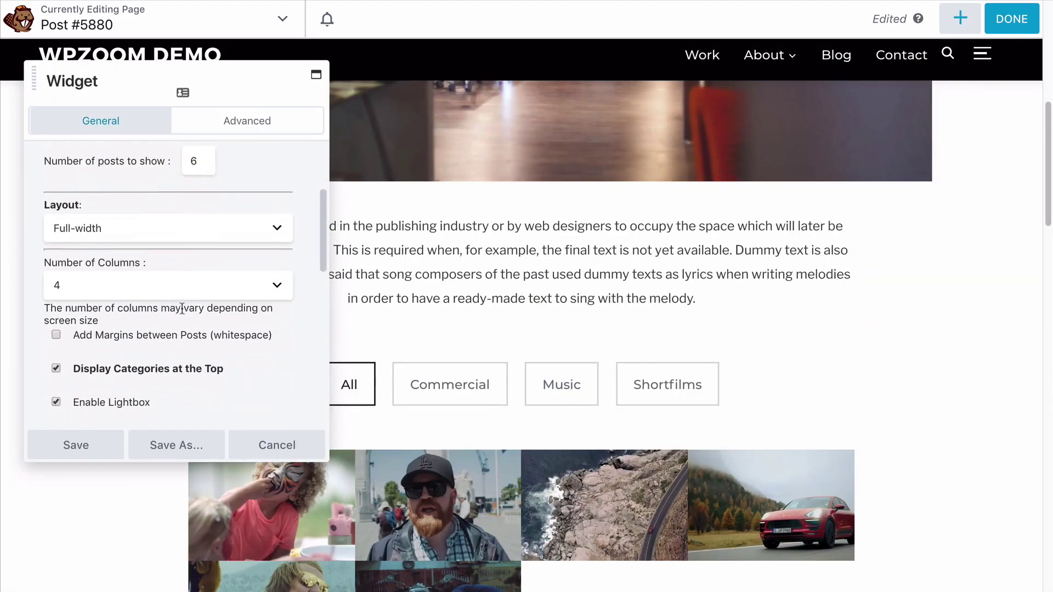
{"action": "scroll", "coordinate": [181, 307], "scroll_direction": "down", "scroll_amount": 3}
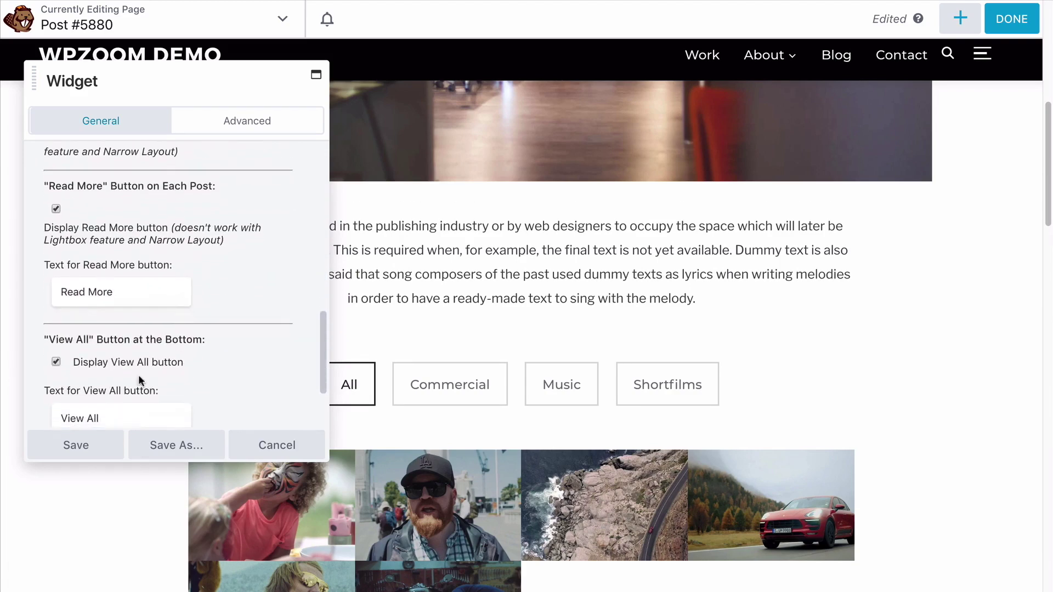
{"action": "left_click", "coordinate": [78, 445]}
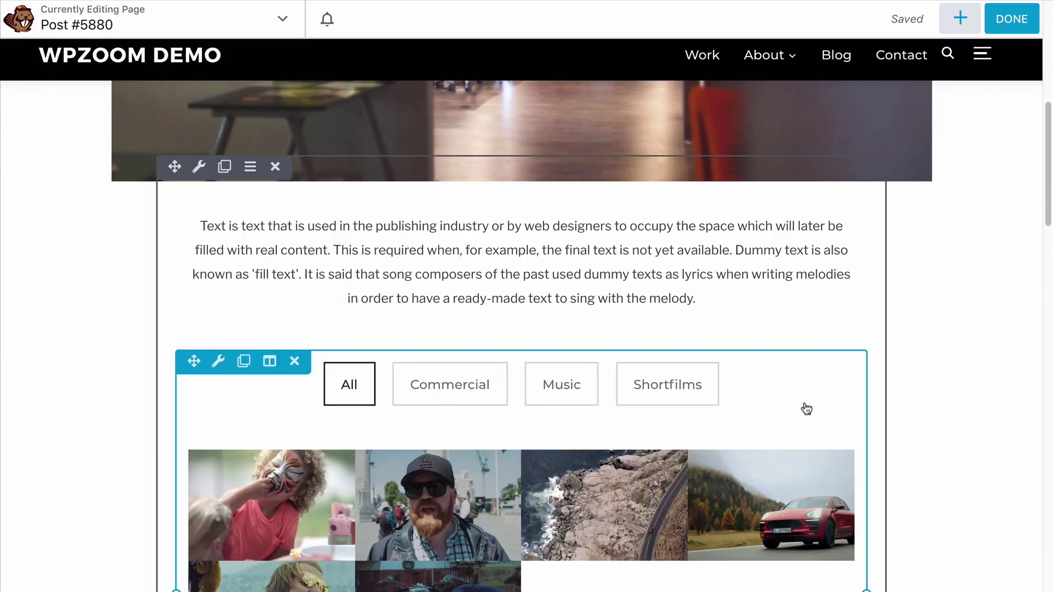
{"action": "scroll", "coordinate": [803, 411], "scroll_direction": "down", "scroll_amount": 4}
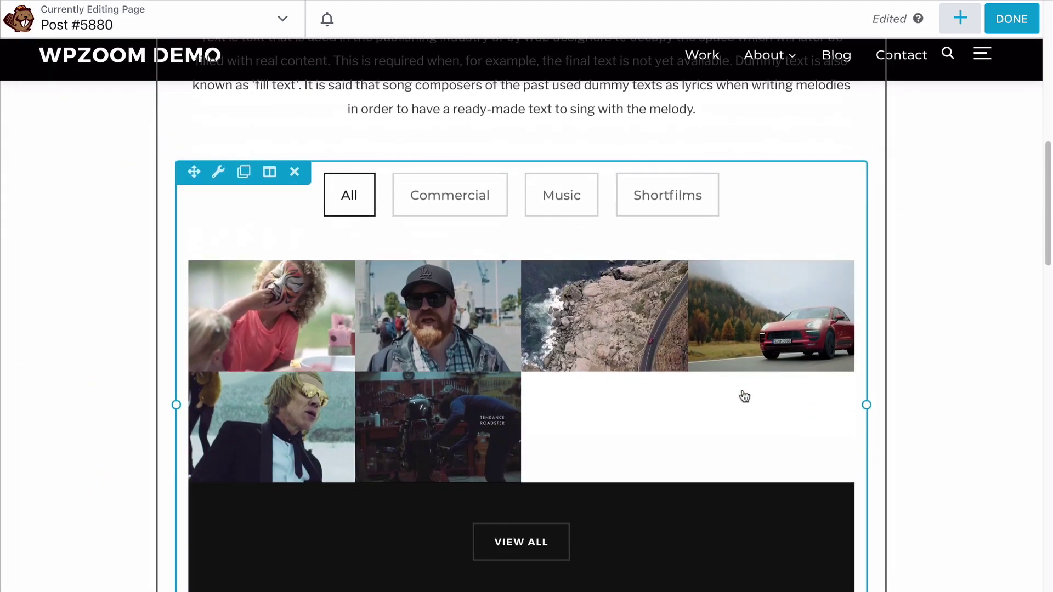
{"action": "scroll", "coordinate": [773, 357], "scroll_direction": "down", "scroll_amount": 2}
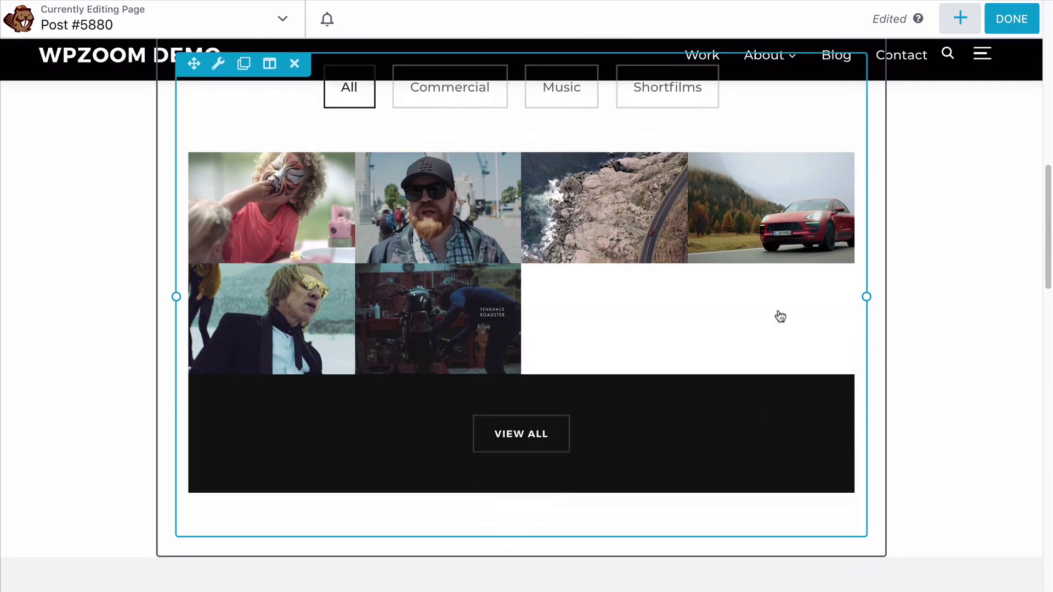
{"action": "scroll", "coordinate": [675, 308], "scroll_direction": "up", "scroll_amount": 1}
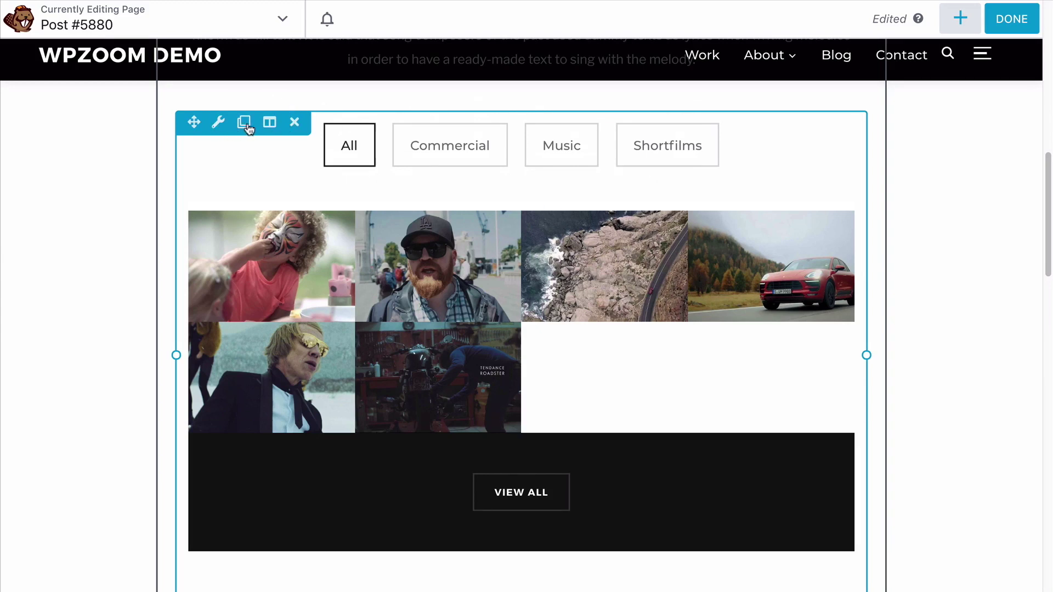
Delete the Portfolio Showcase module, confirm, and publish the Post #5880 page
{"action": "left_click", "coordinate": [295, 124]}
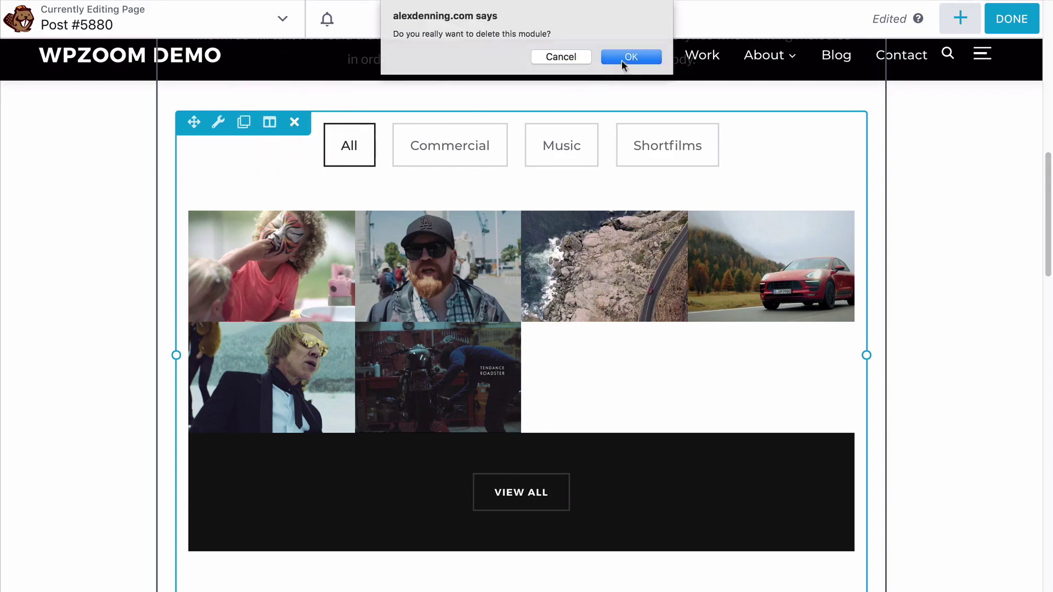
{"action": "left_click", "coordinate": [623, 55]}
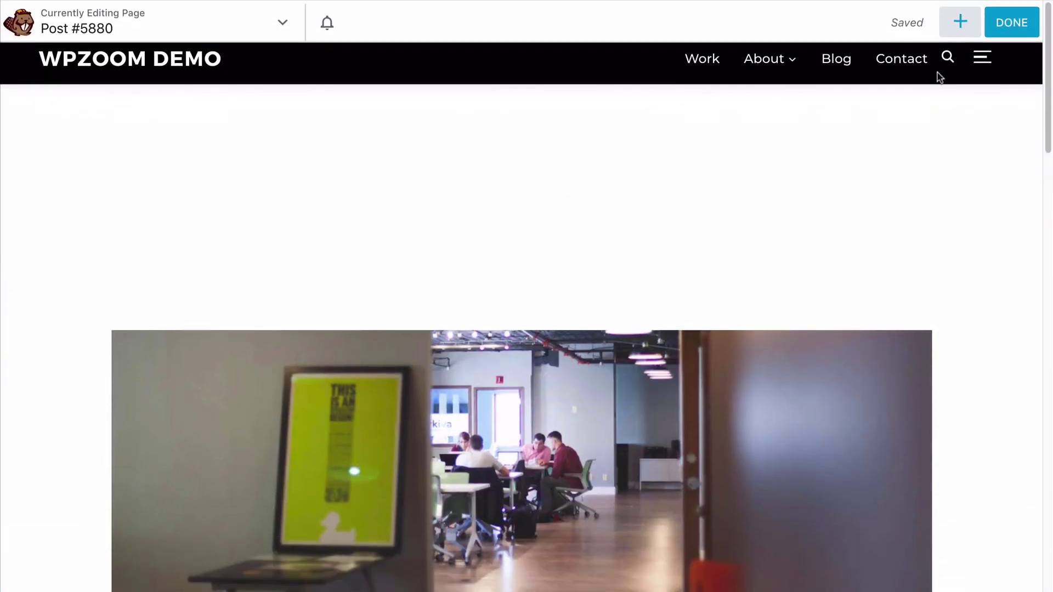
{"action": "left_click", "coordinate": [1008, 22]}
{"action": "left_click", "coordinate": [948, 21]}
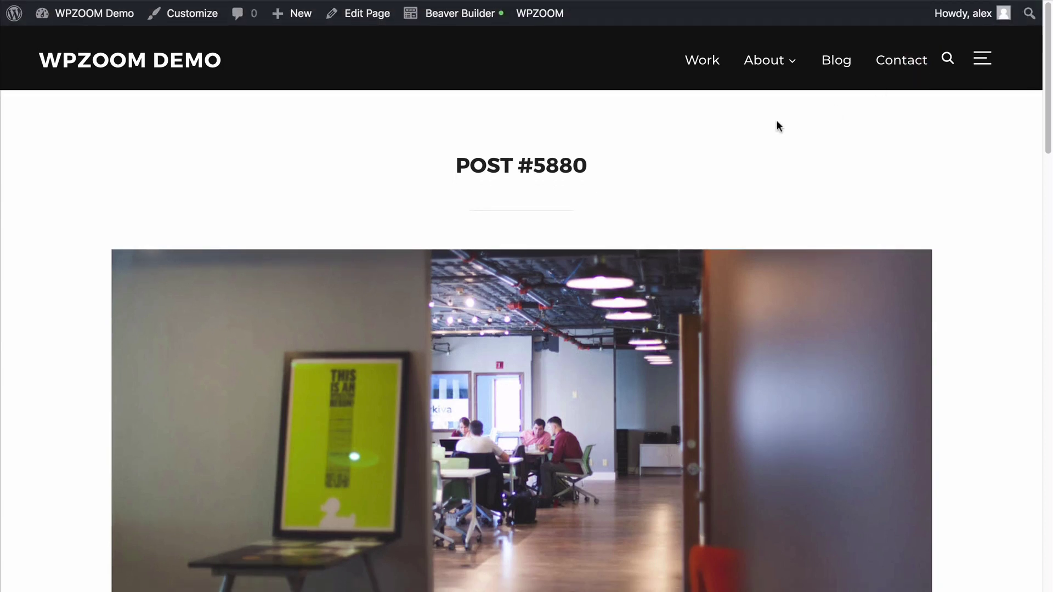
Go to the Creative Production Studio home page via the WPZOOM DEMO header logo
{"action": "left_click", "coordinate": [109, 73]}
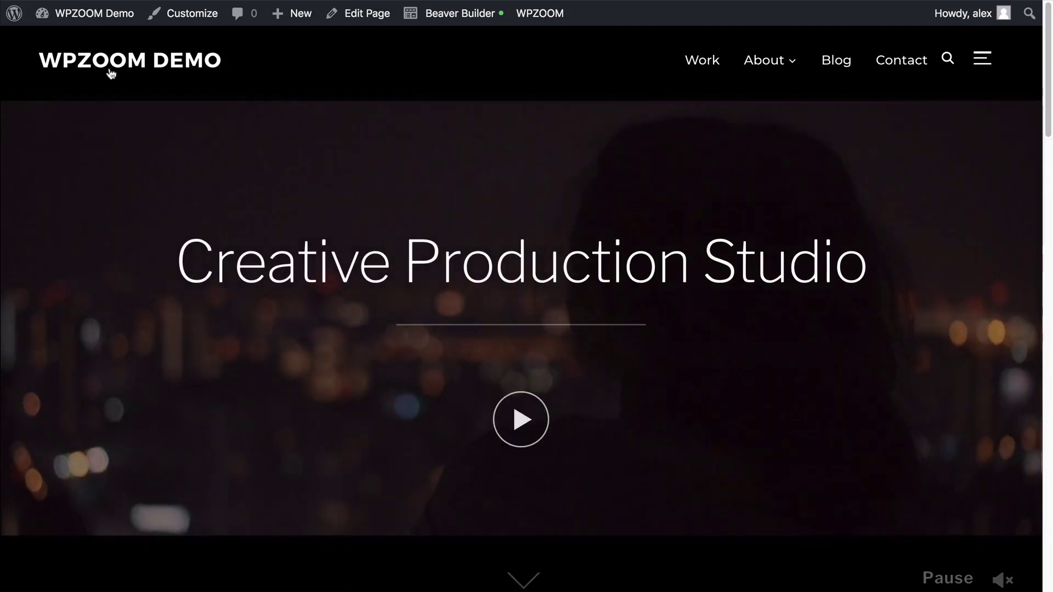